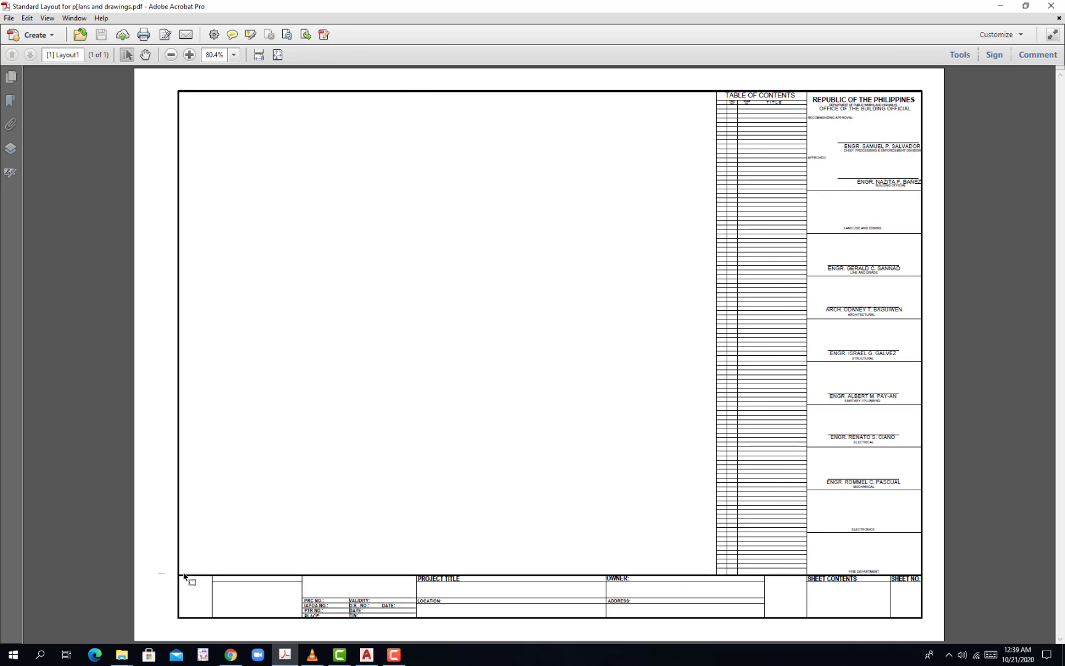
# - Snapshot the title block, then scroll Chrome's baguio.gov.ph forms page to its downloadable documents list
pyautogui.moveTo(158, 574); pyautogui.dragTo(962, 629)
pyautogui.click(484, 154)
pyautogui.click(231, 654)
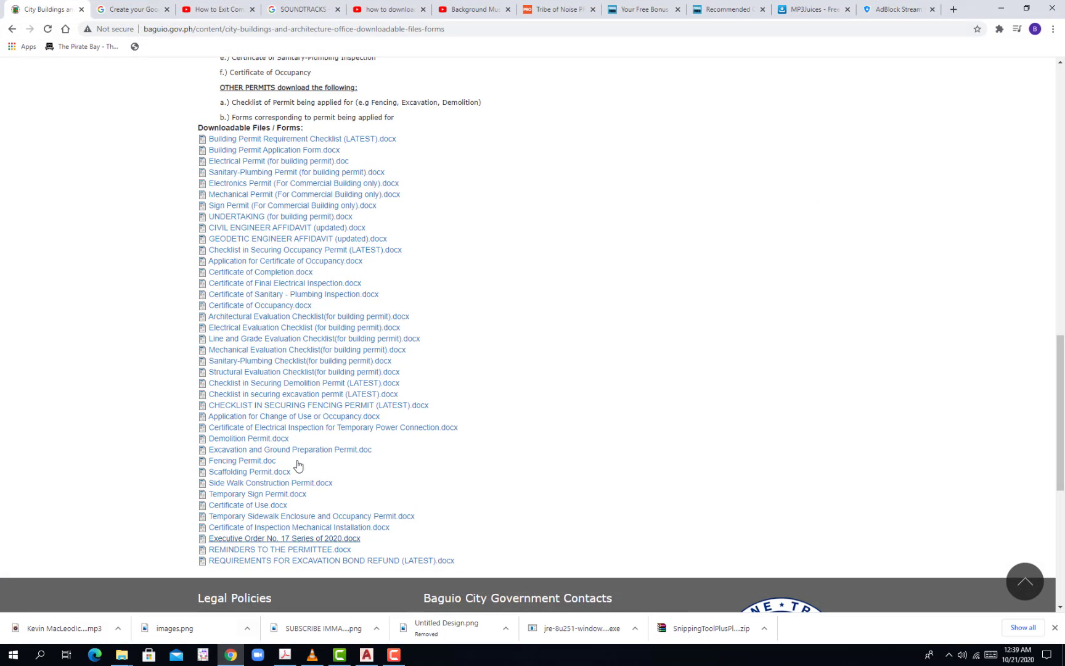
pyautogui.scroll(2, 820, 314)
pyautogui.scroll(1, 820, 314)
pyautogui.moveTo(1059, 305); pyautogui.dragTo(1060, 63)
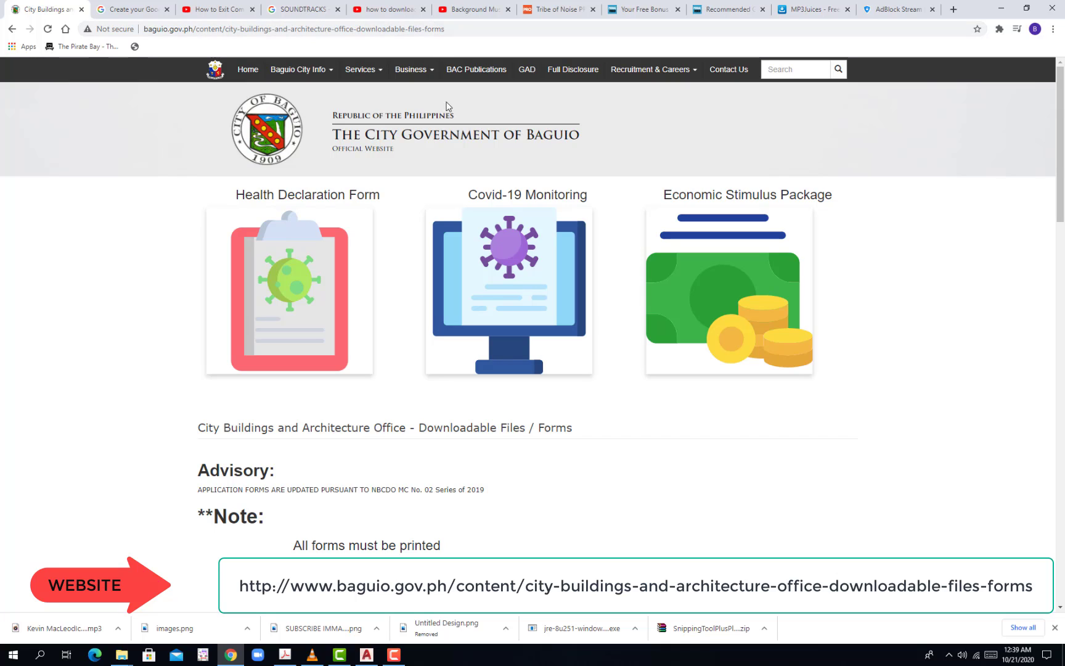
pyautogui.moveTo(1063, 158); pyautogui.dragTo(1063, 435)
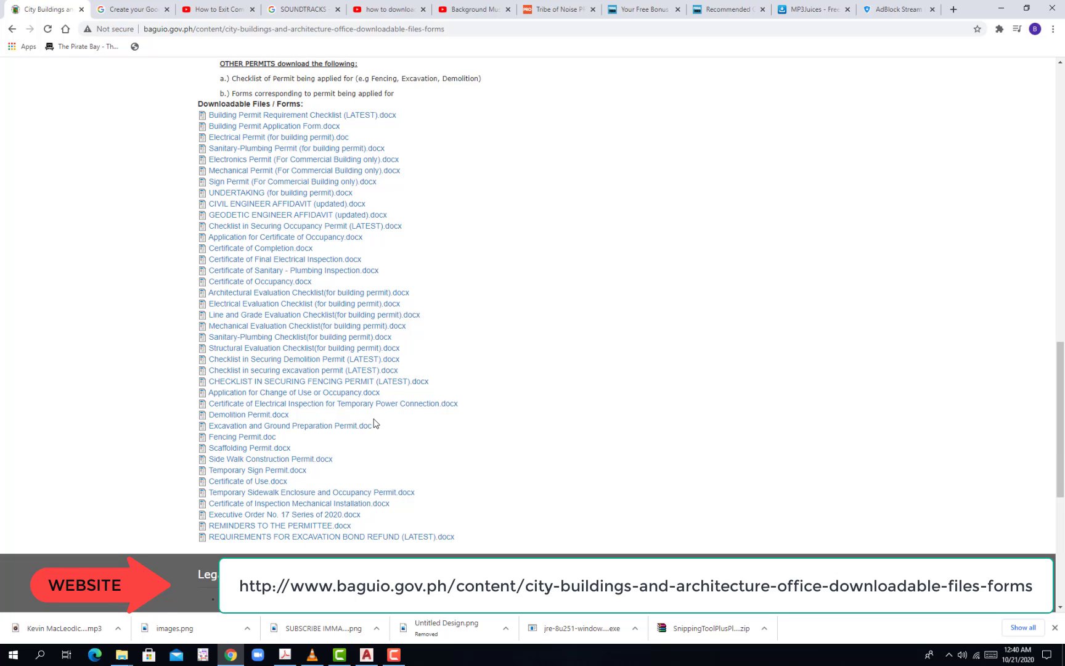
# - Start a new drawing from the acadiso.dwt template on AutoCAD's Start tab
pyautogui.click(370, 653)
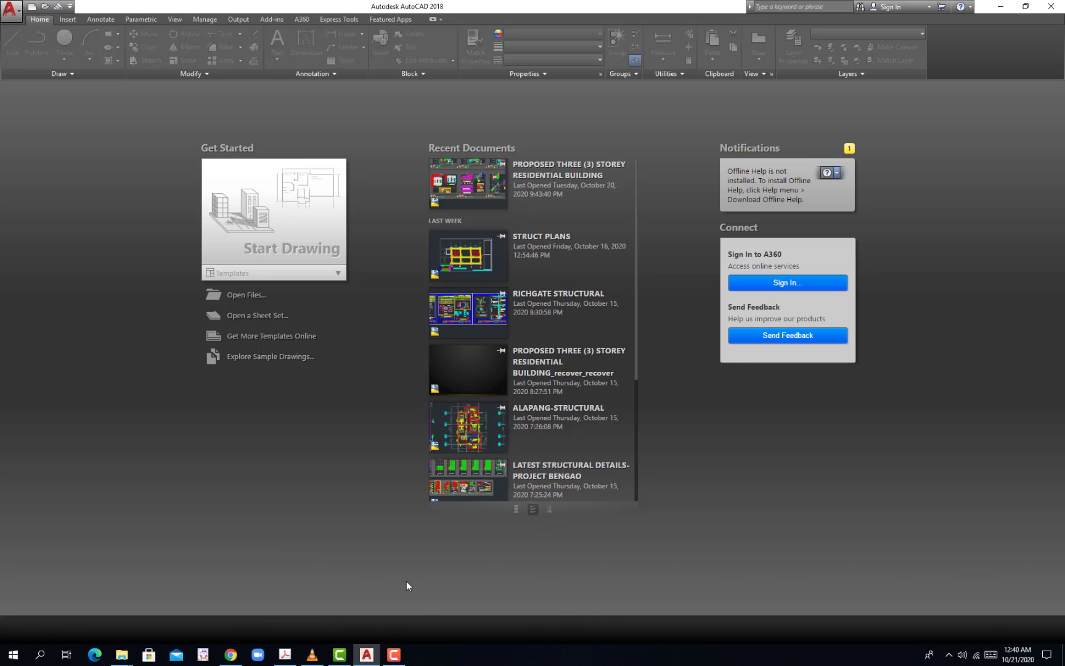
pyautogui.click(333, 275)
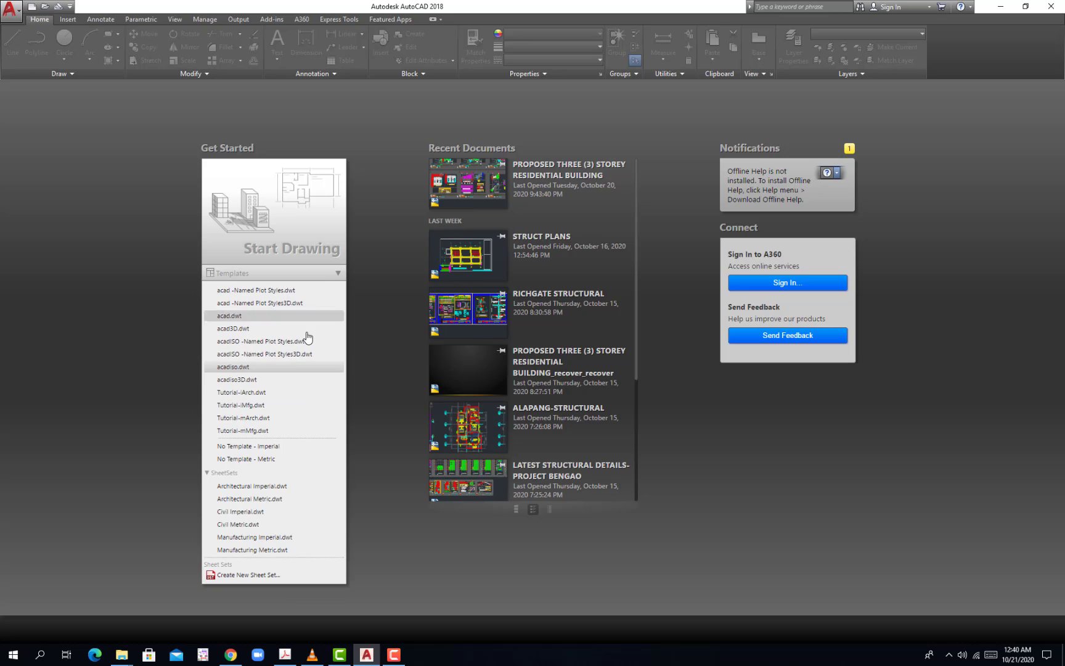
pyautogui.click(295, 367)
pyautogui.moveTo(525, 354)
pyautogui.mouseDown(button='middle')
pyautogui.moveTo(488, 347)
pyautogui.moveTo(491, 336)
pyautogui.moveTo(552, 325)
pyautogui.mouseUp(button='middle')
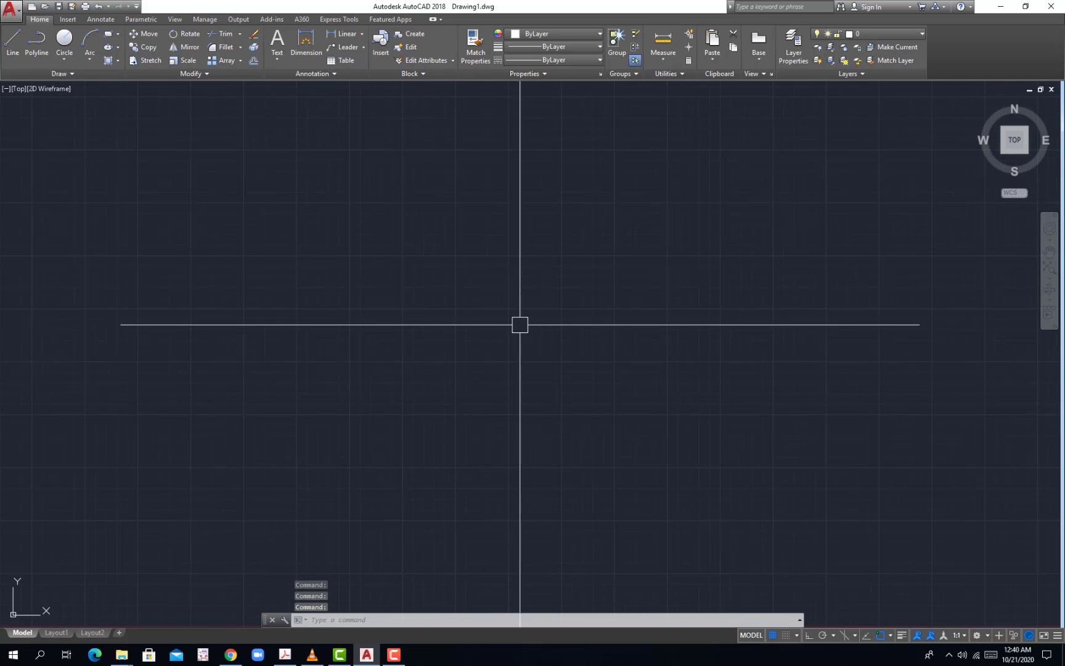
# - Accept millimetre units in Drawing Units via UN and turn the grid off
pyautogui.write('un')
pyautogui.press('Return')
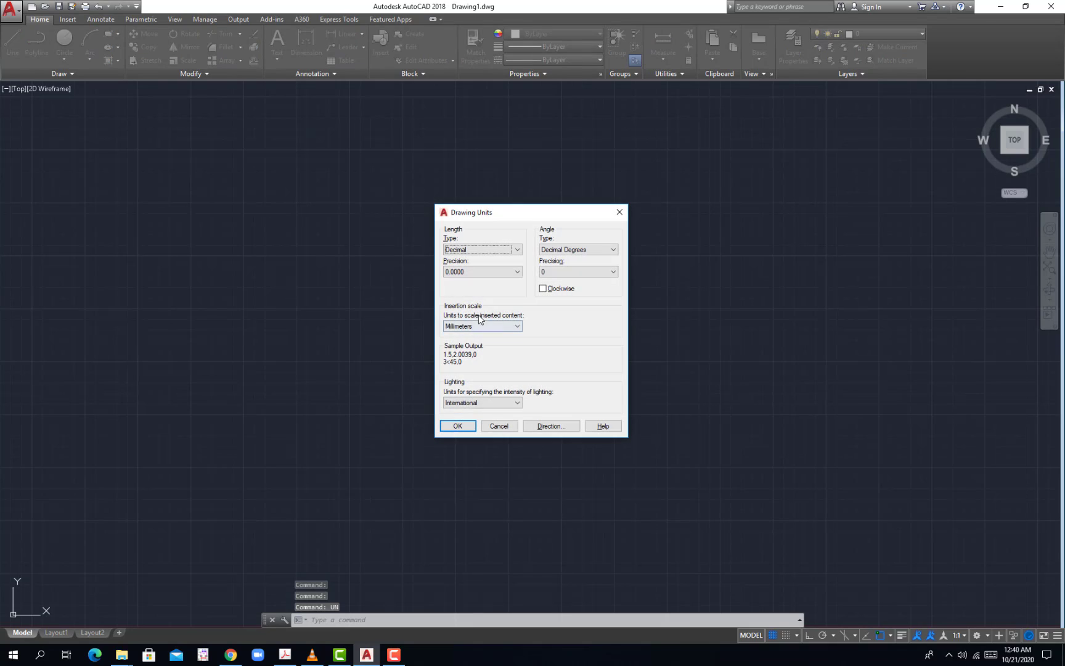
pyautogui.click(457, 425)
pyautogui.click(772, 635)
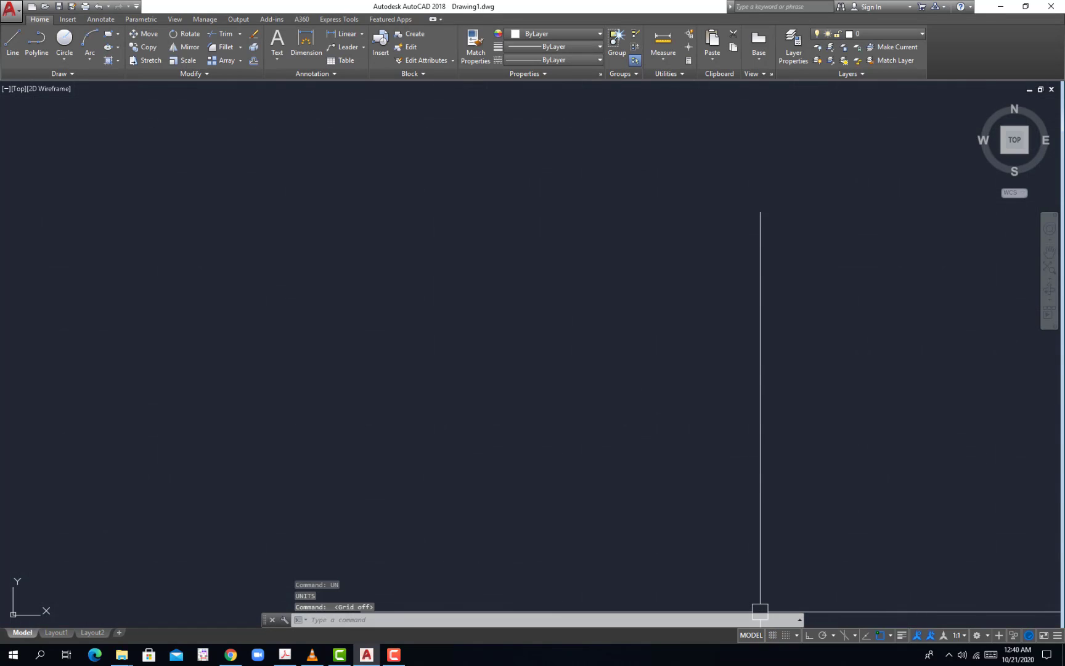
# - Start a PDF import from the application menu's Import > PDF
pyautogui.click(20, 14)
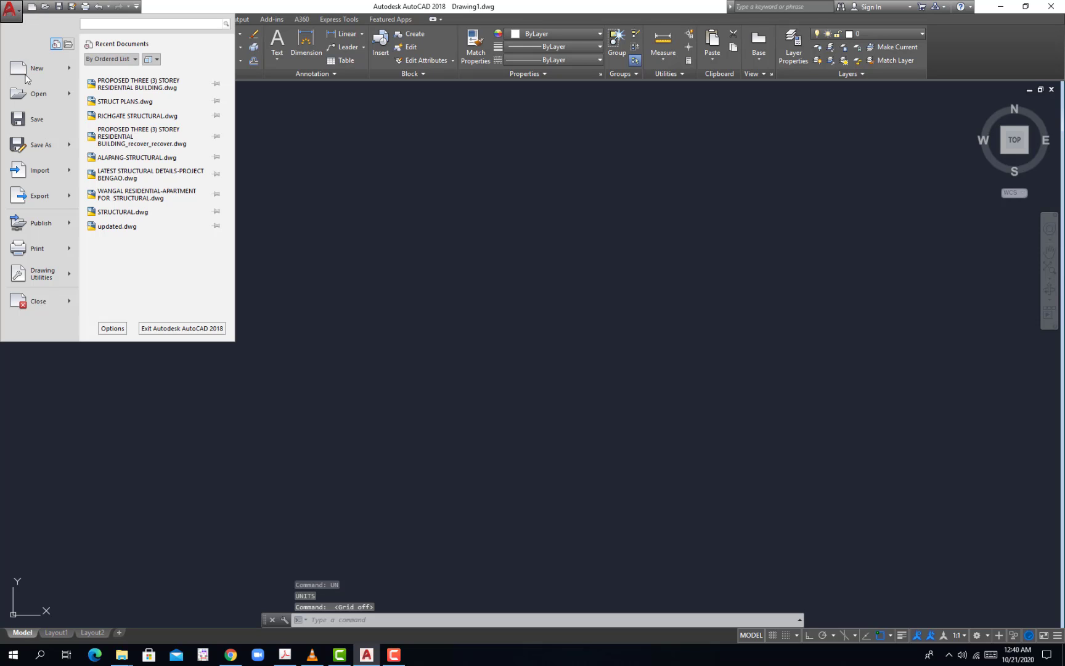
pyautogui.moveTo(29, 169)
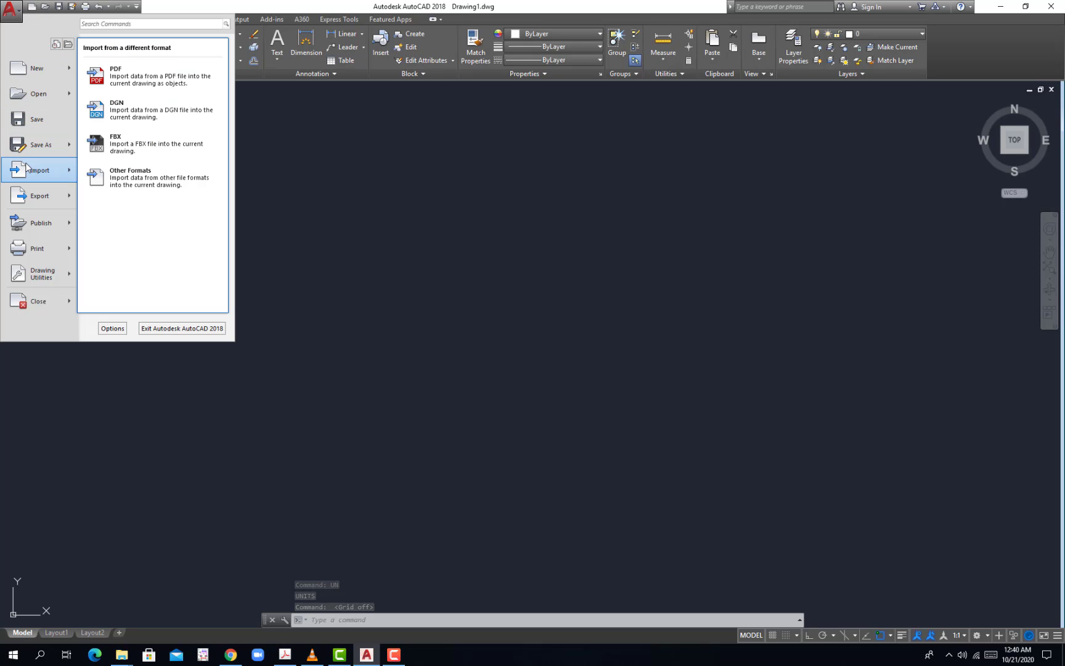
pyautogui.click(134, 81)
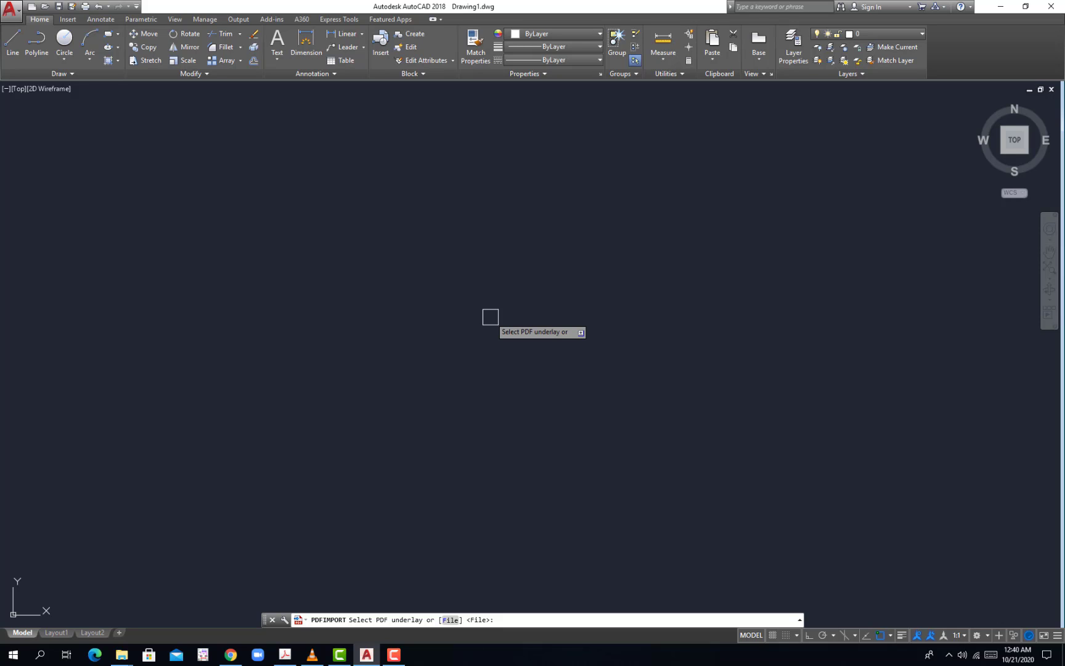
# - Choose the Standard Layout PDF copy and disable specifying the insertion point on-screen
pyautogui.press('Return')
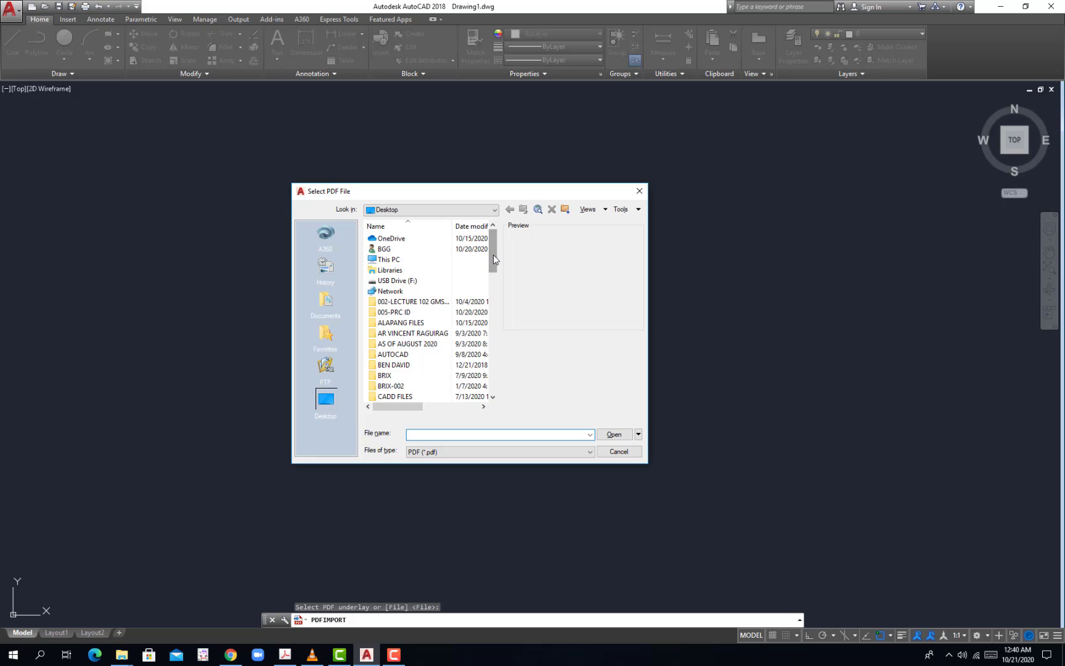
pyautogui.moveTo(494, 255); pyautogui.dragTo(492, 384)
pyautogui.click(428, 376)
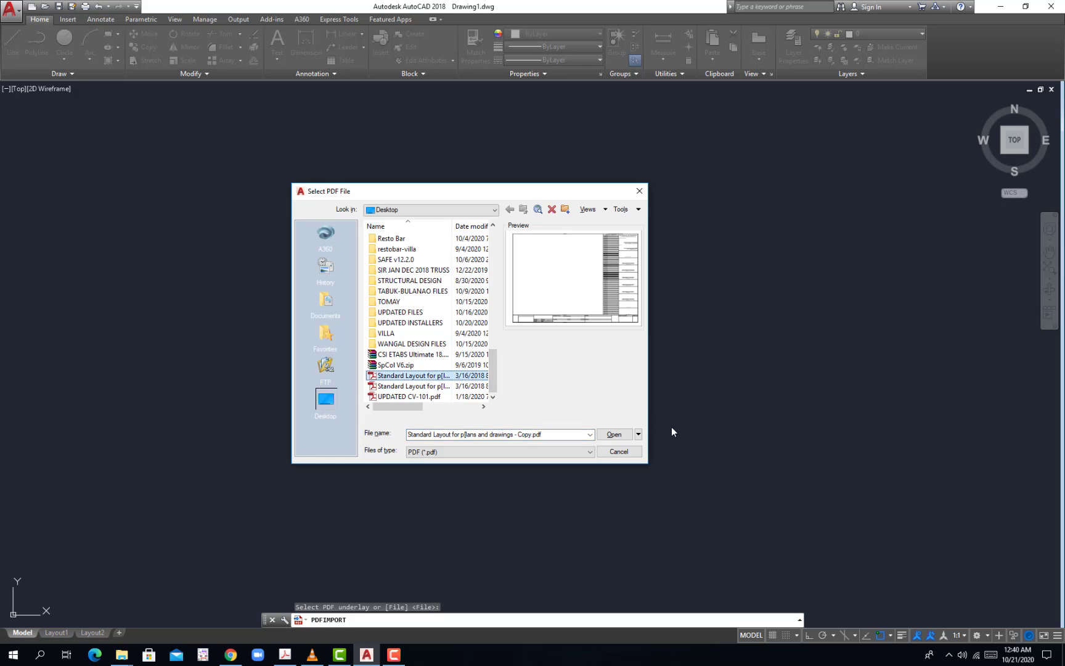
pyautogui.click(616, 434)
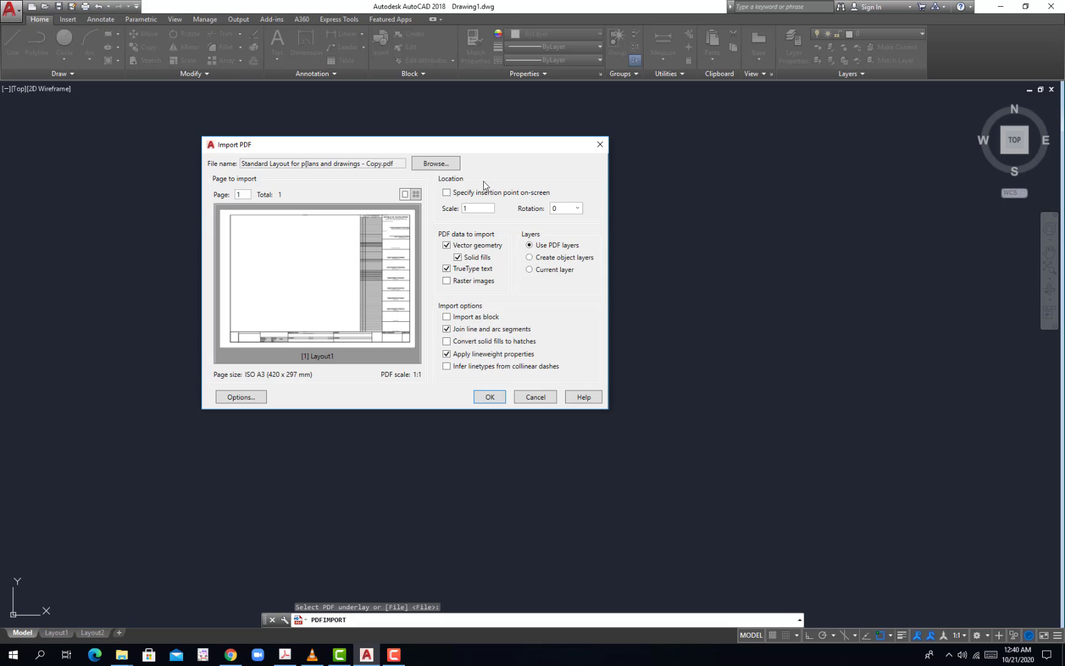
pyautogui.click(446, 193)
# - Confirm the PDF import and pan the imported title block sheet into view
pyautogui.click(489, 397)
pyautogui.moveTo(554, 411)
pyautogui.mouseDown(button='middle')
pyautogui.moveTo(574, 404)
pyautogui.moveTo(544, 380)
pyautogui.mouseUp(button='middle')
pyautogui.scroll(-4, 544, 381)
pyautogui.scroll(4, 692, 455)
pyautogui.scroll(-3, 692, 455)
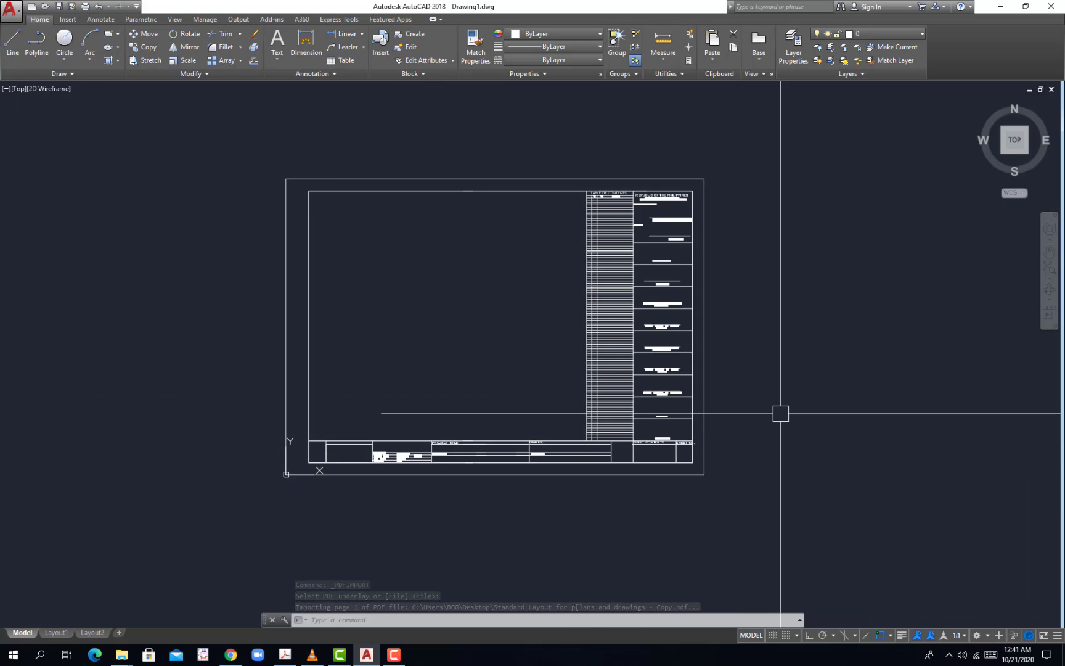
pyautogui.moveTo(467, 207); pyautogui.dragTo(440, 223, button='middle')
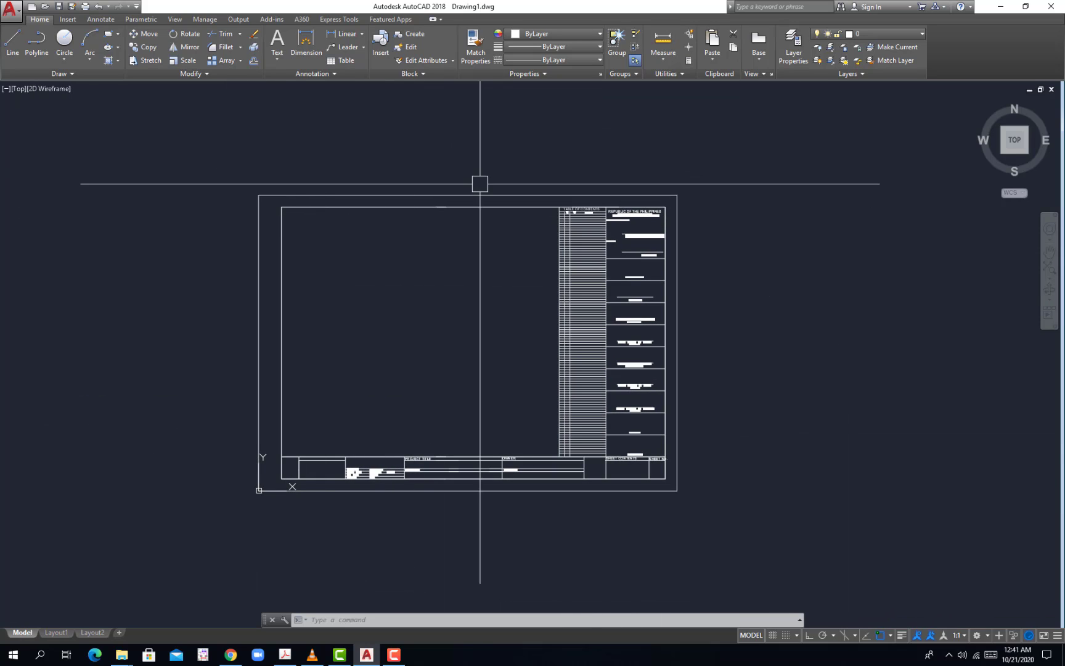
pyautogui.moveTo(799, 492); pyautogui.dragTo(726, 467, button='middle')
pyautogui.moveTo(654, 435); pyautogui.dragTo(690, 469, button='middle')
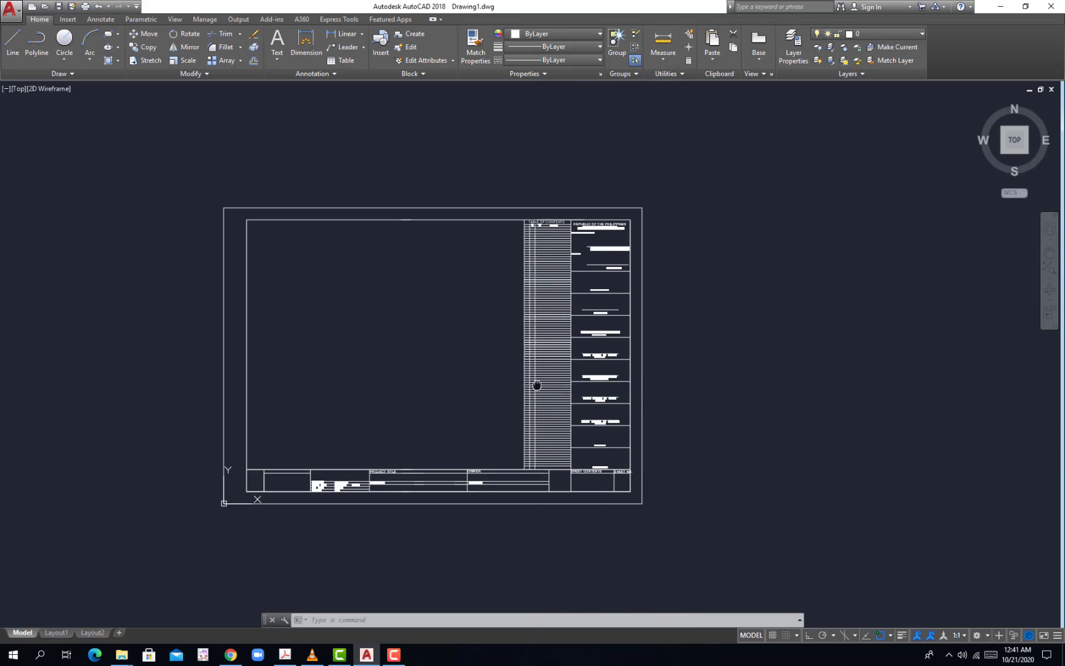
# - Zoom and centre the title block sheet, then bring up the Layer Properties Manager
pyautogui.moveTo(467, 214); pyautogui.dragTo(452, 190, button='middle')
pyautogui.scroll(4, 378, 192)
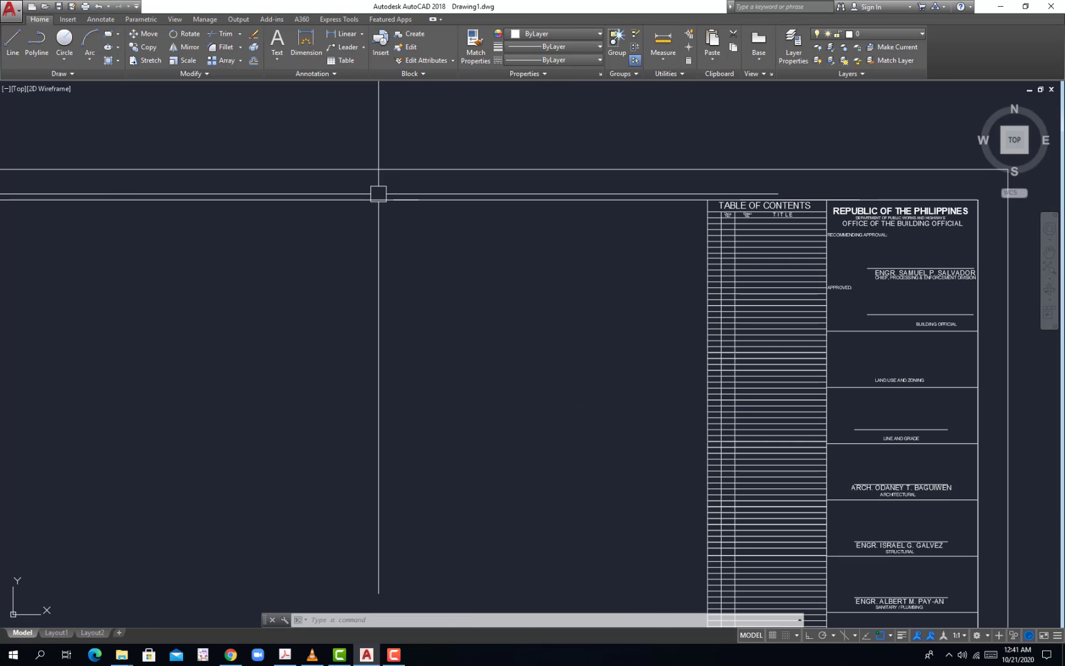
pyautogui.scroll(5, 379, 193)
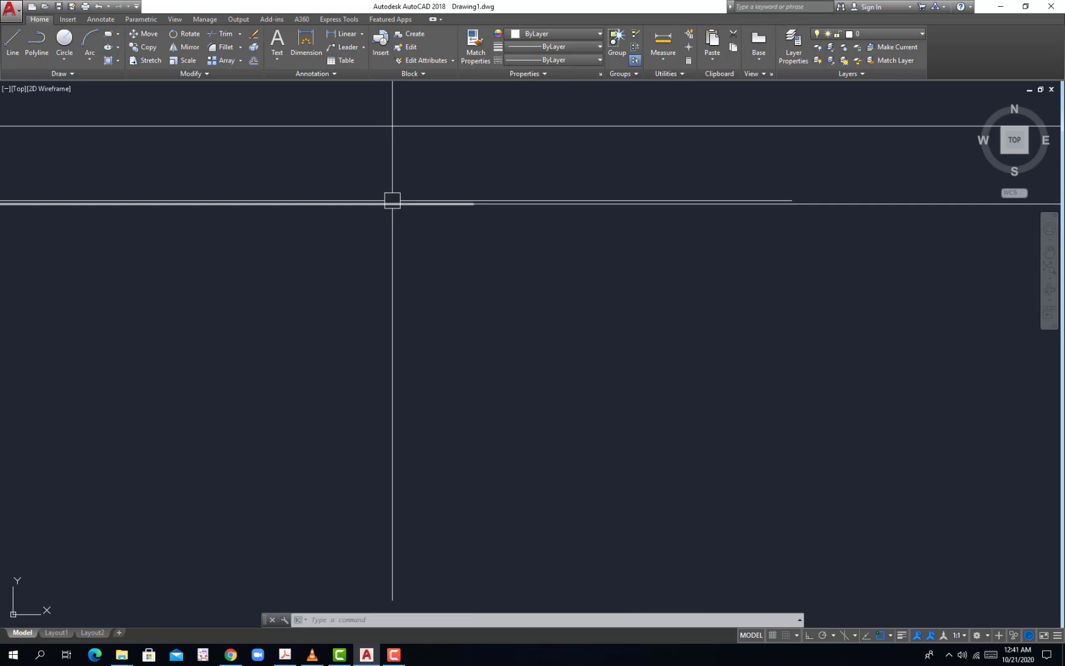
pyautogui.click(379, 176)
pyautogui.click(573, 304)
pyautogui.scroll(-5, 571, 308)
pyautogui.moveTo(606, 387); pyautogui.dragTo(551, 331, button='middle')
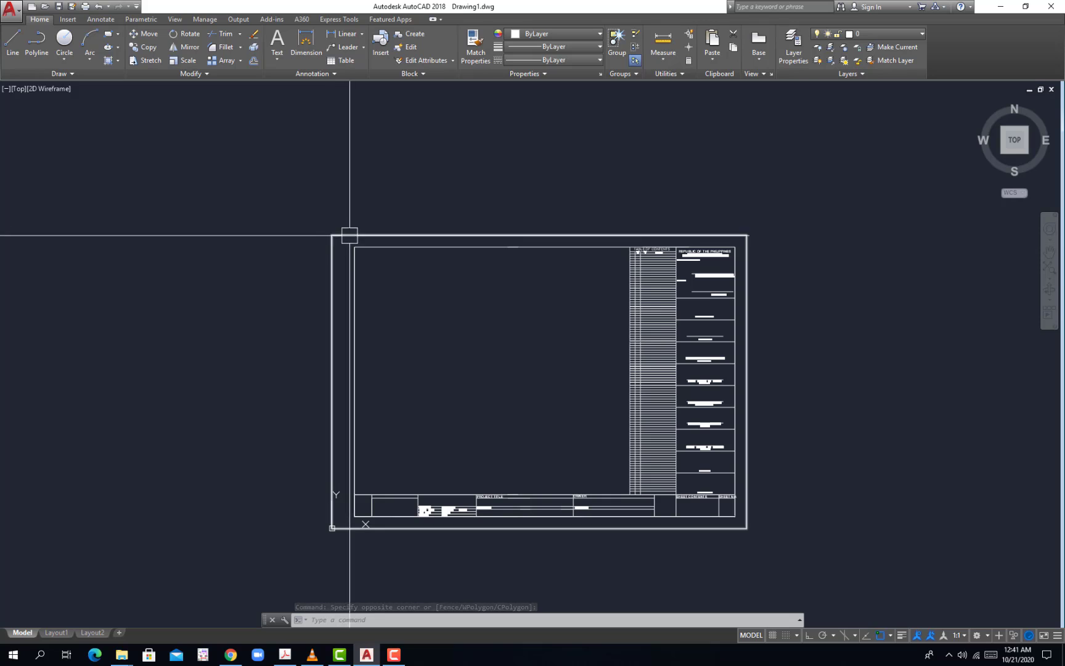
pyautogui.moveTo(404, 336); pyautogui.dragTo(397, 322, button='middle')
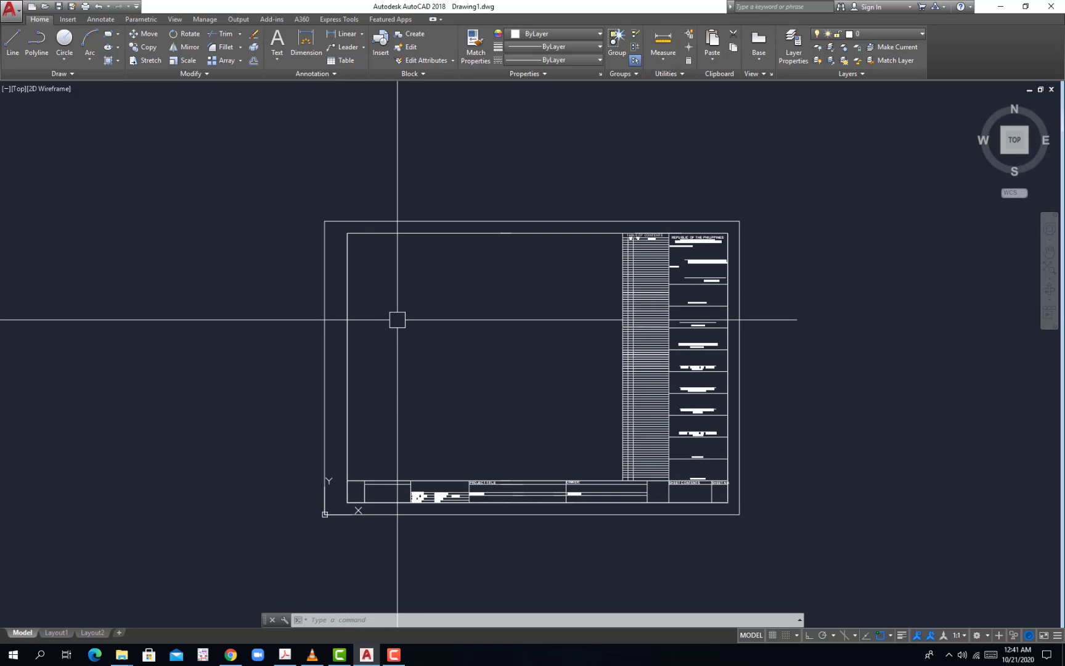
pyautogui.moveTo(561, 351); pyautogui.dragTo(553, 342, button='middle')
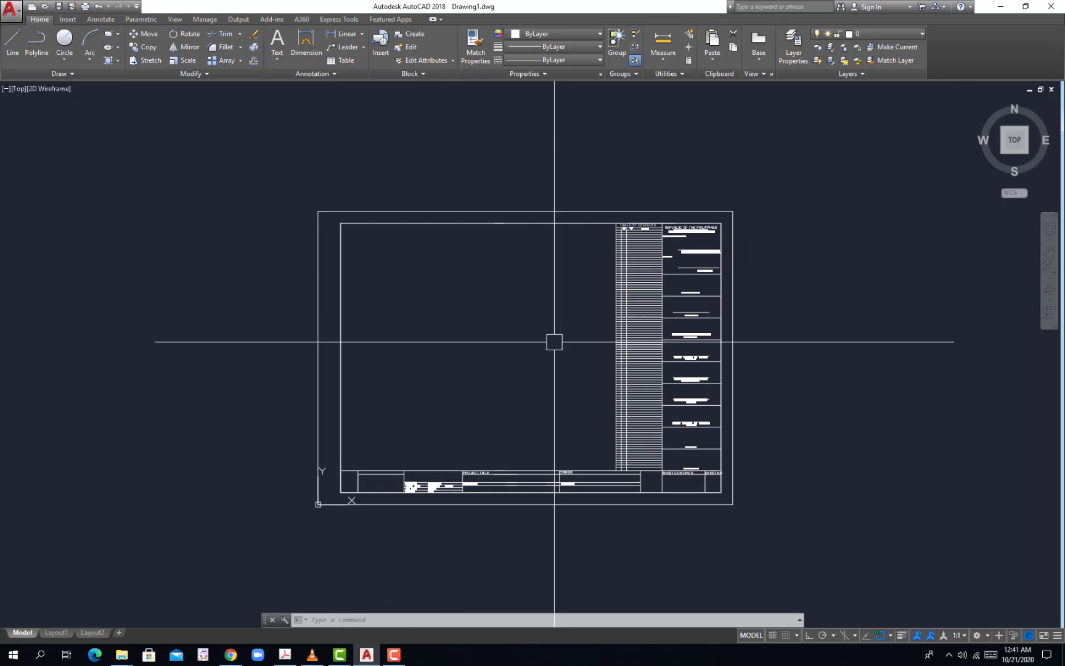
pyautogui.write('la')
pyautogui.press('Return')
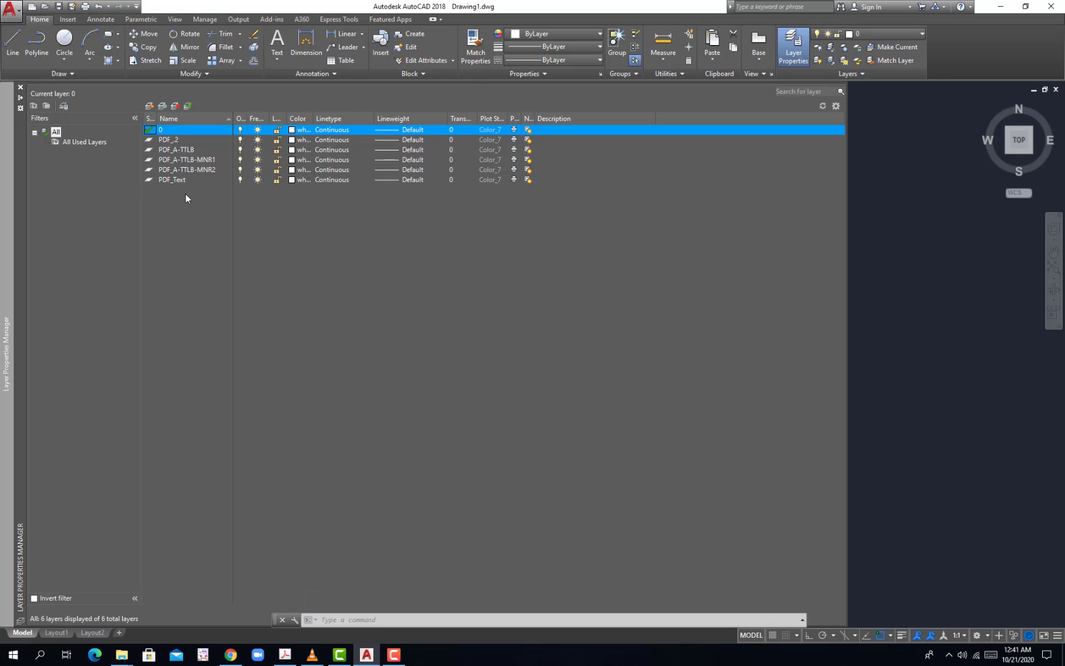
# - Create a new layer 'line' with colour 55 and a 0.05 mm lineweight
pyautogui.moveTo(182, 181); pyautogui.dragTo(175, 141)
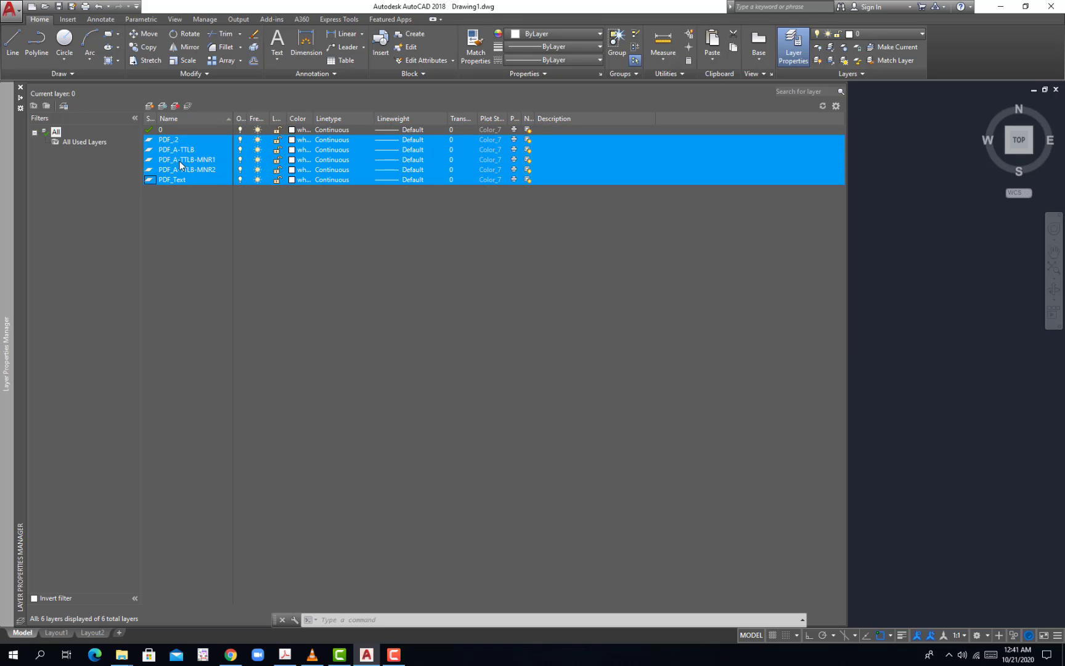
pyautogui.click(199, 223)
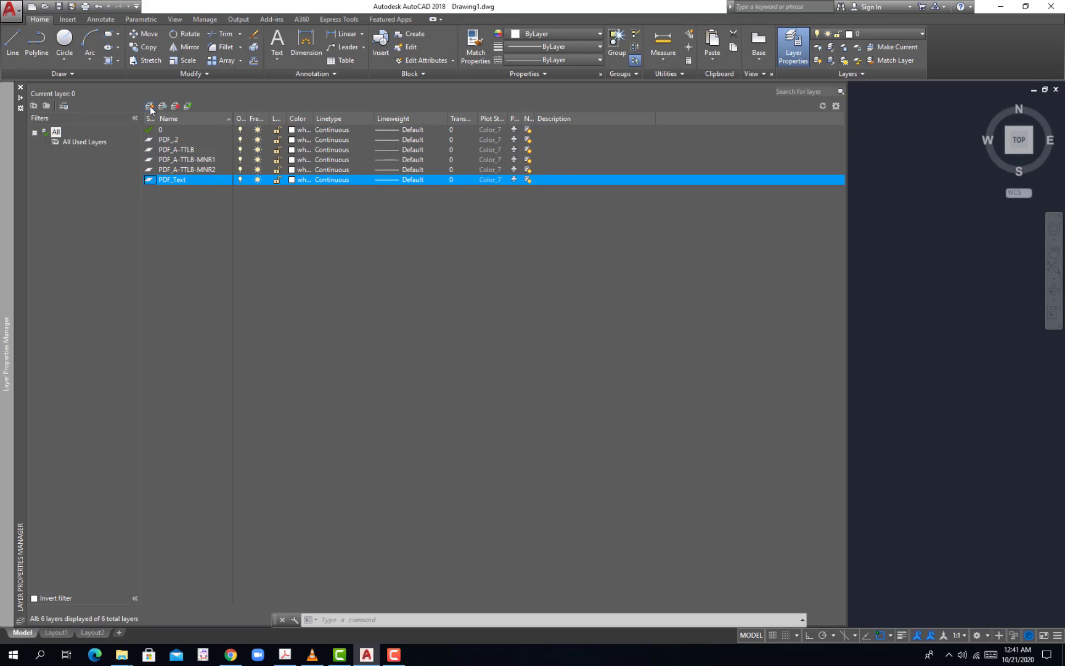
pyautogui.click(150, 108)
pyautogui.write('line')
pyautogui.click(293, 190)
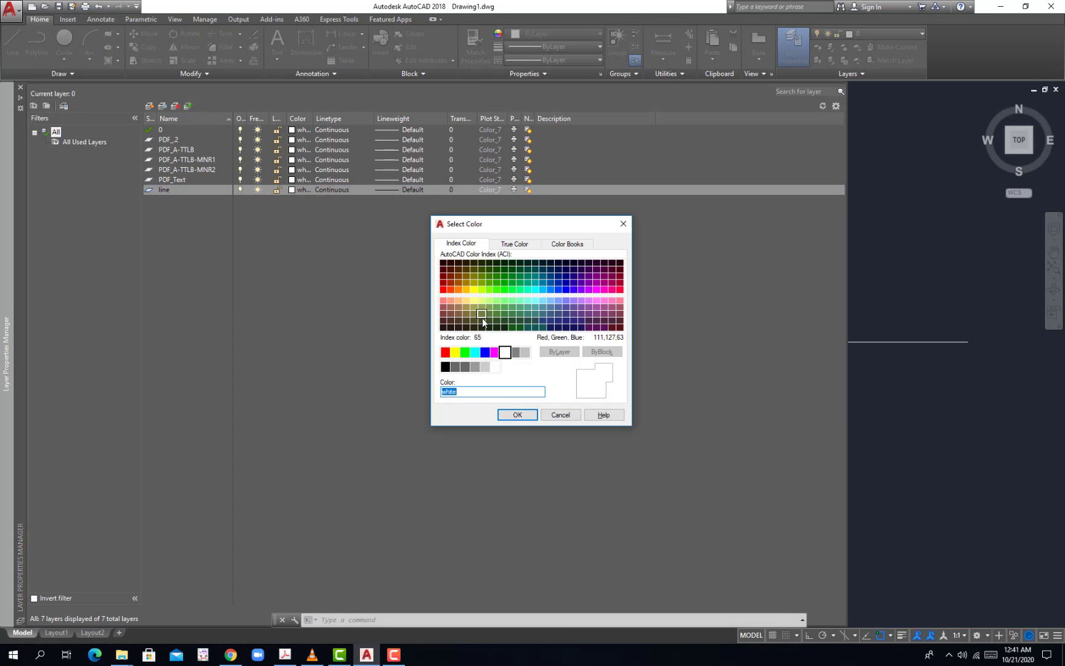
pyautogui.click(473, 313)
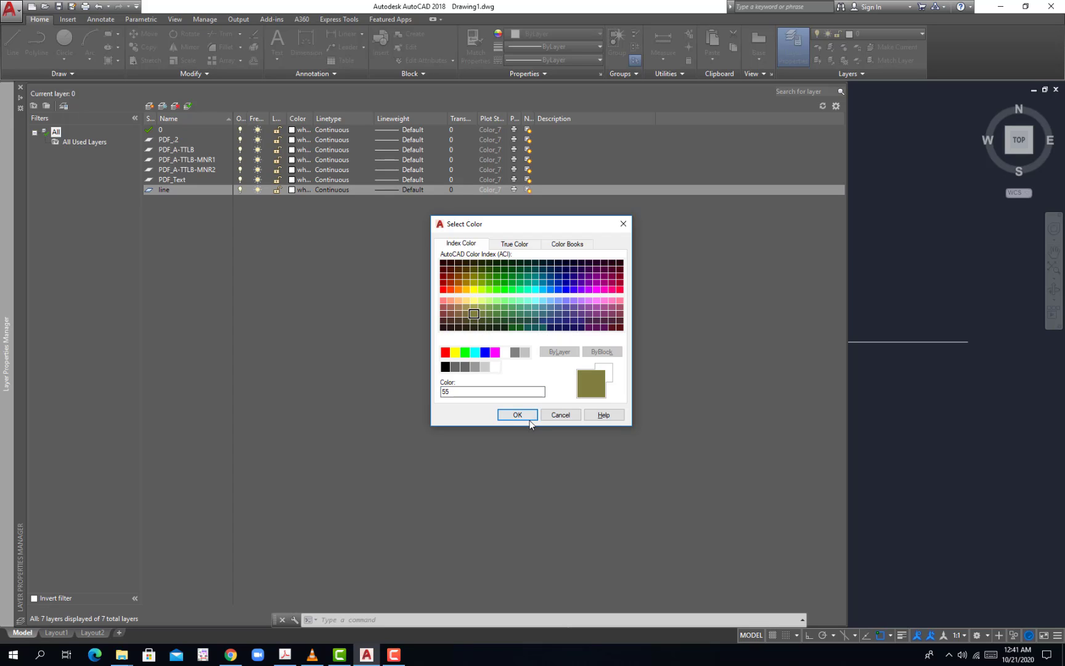
pyautogui.click(528, 417)
pyautogui.click(413, 191)
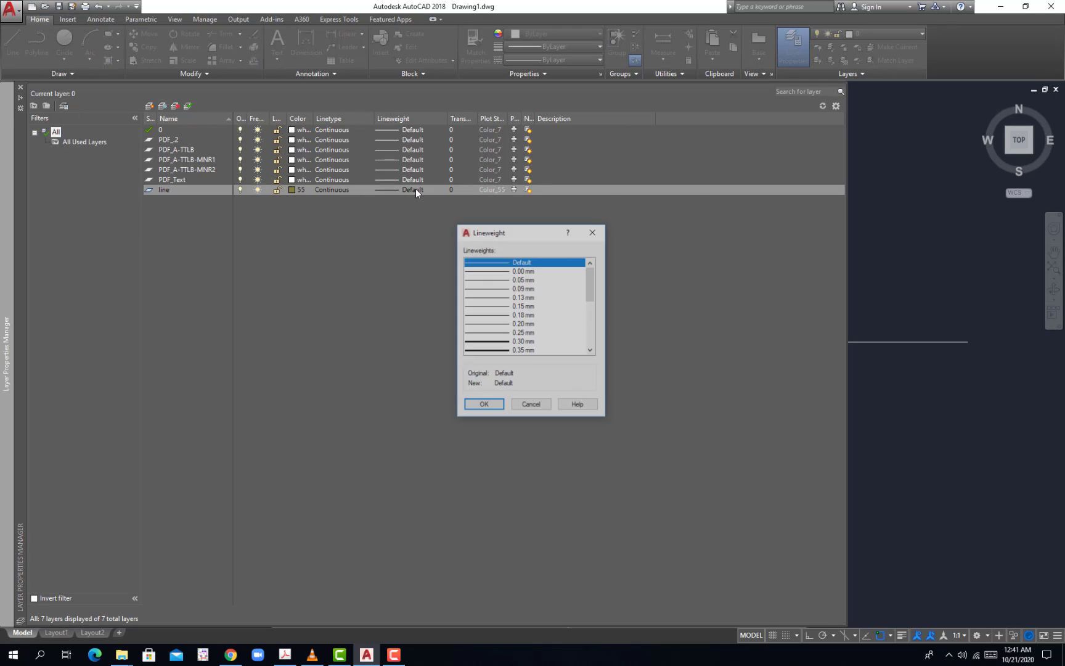
pyautogui.click(523, 280)
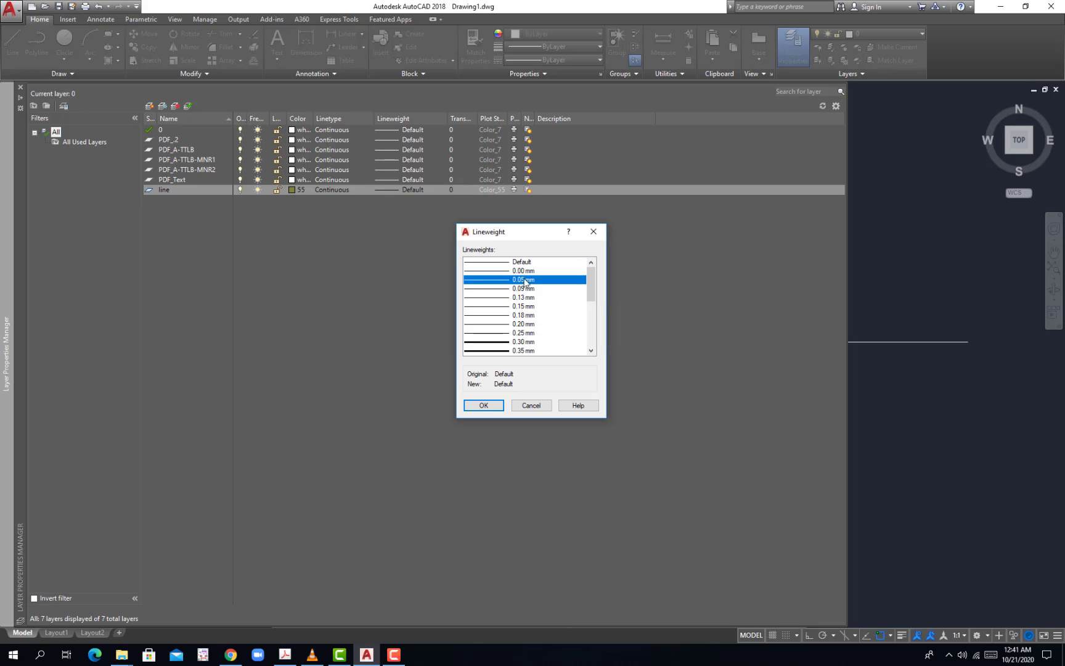
pyautogui.click(483, 404)
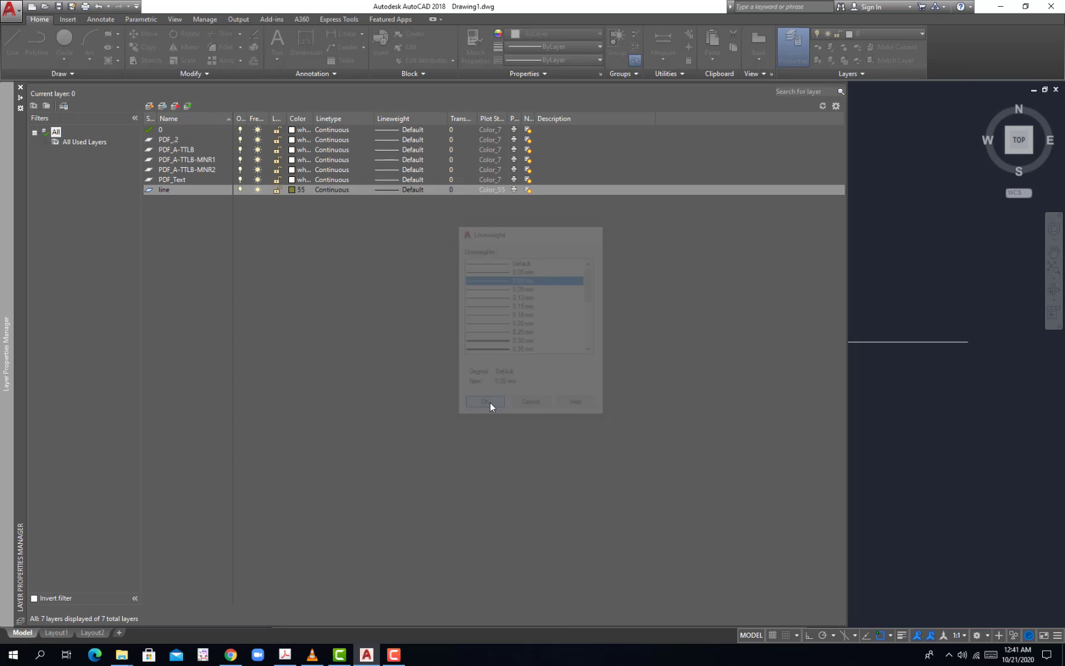
# - Move the whole selected title block onto the 'line' layer
pyautogui.click(20, 87)
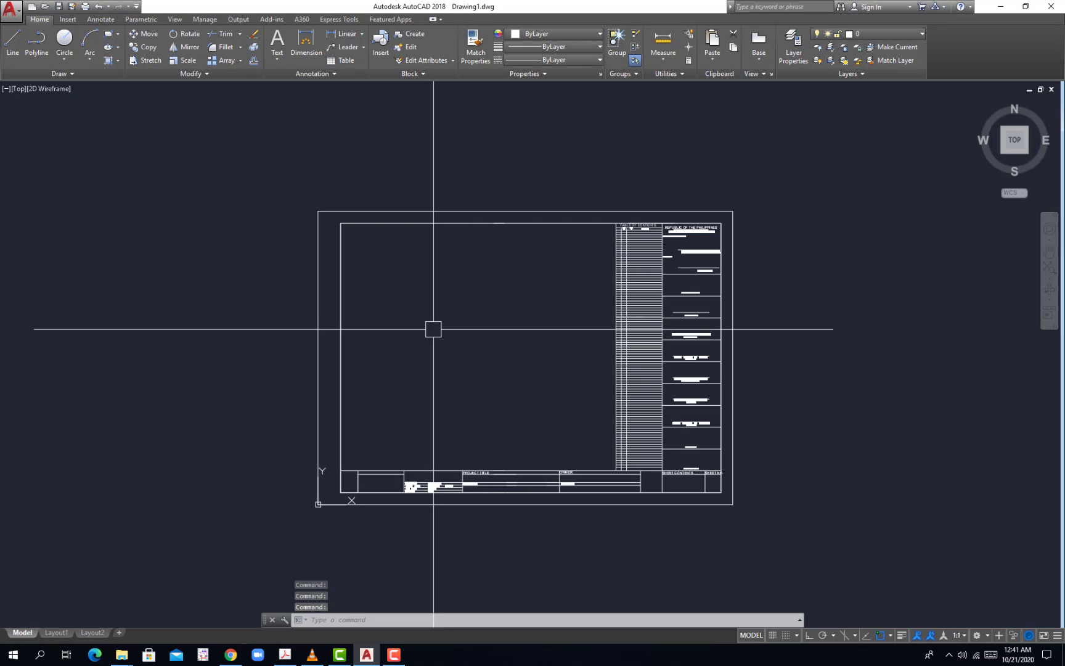
pyautogui.click(191, 190)
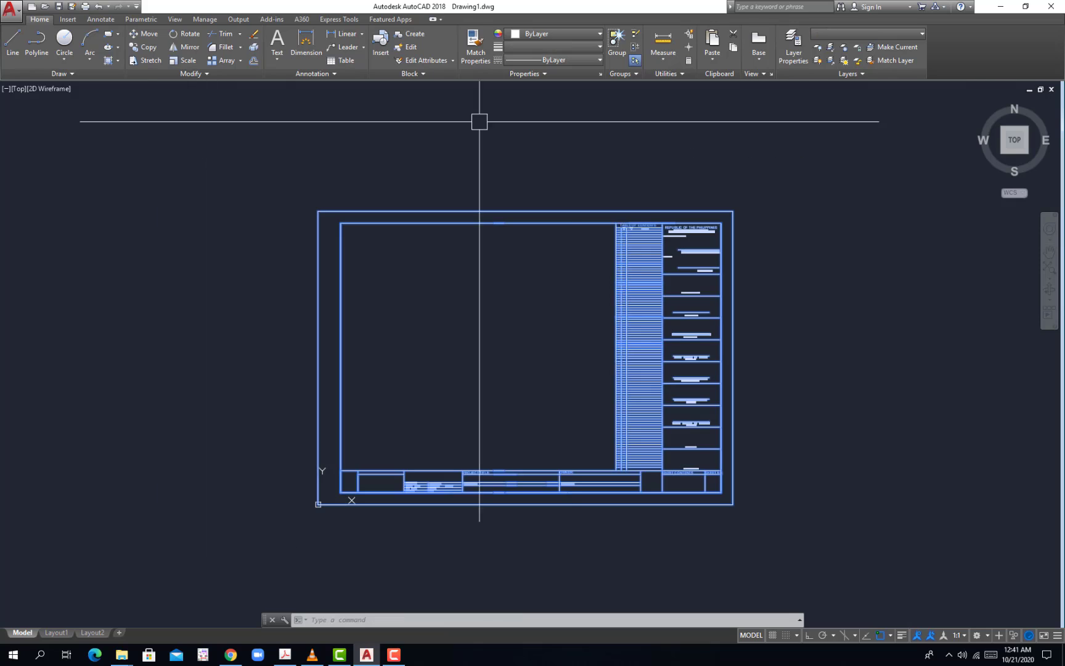
pyautogui.click(859, 38)
pyautogui.click(869, 64)
pyautogui.moveTo(791, 138); pyautogui.dragTo(741, 102, button='middle')
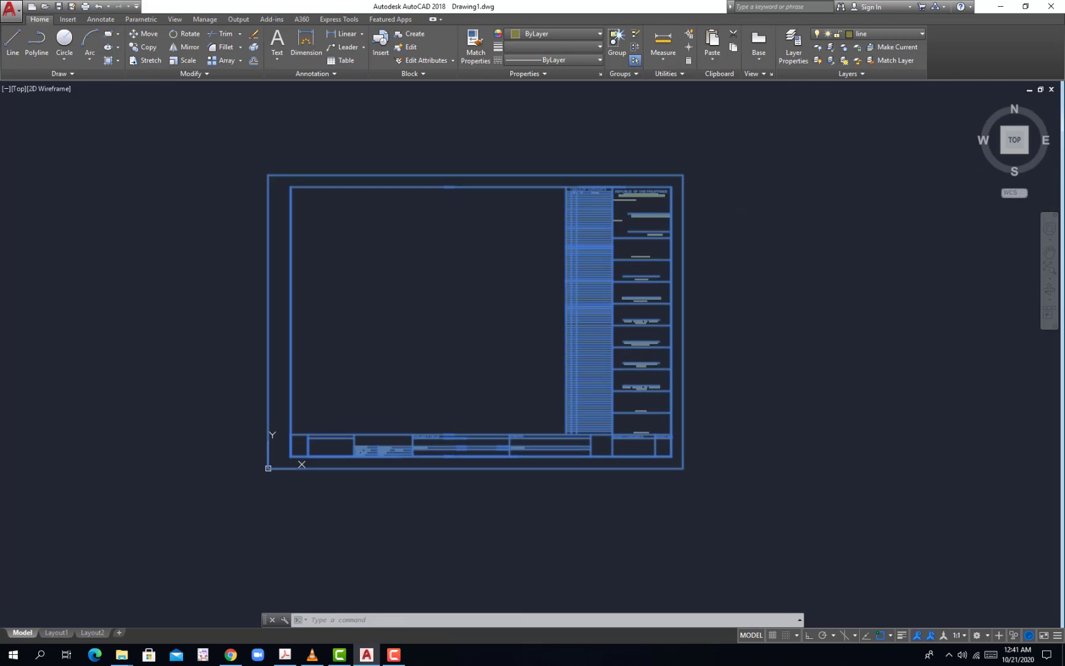
pyautogui.press('Escape')
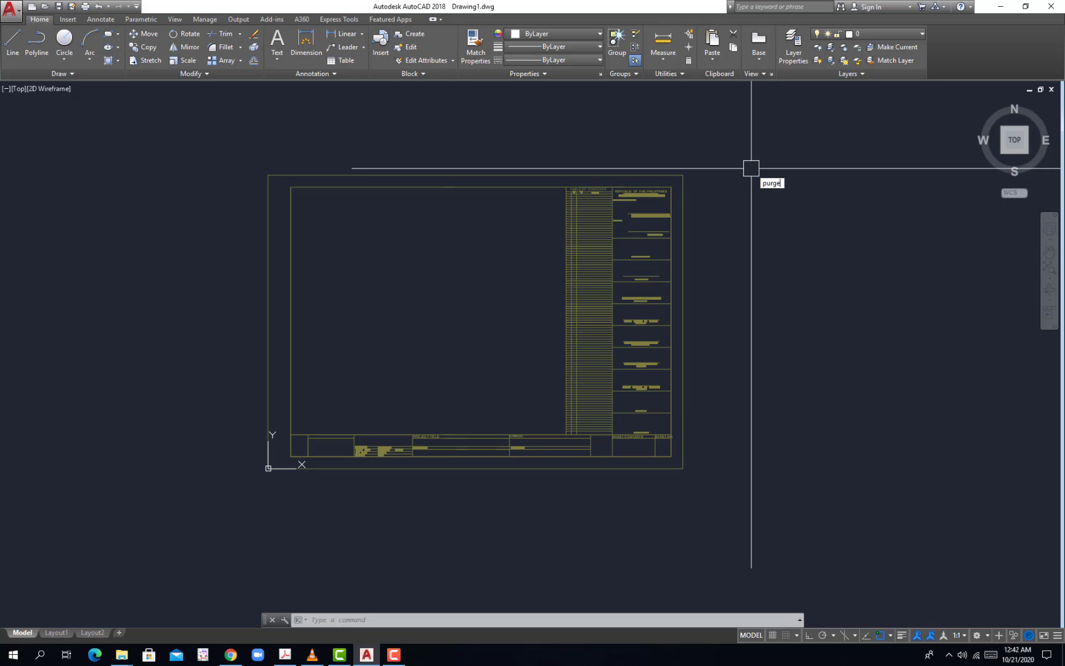
# - Purge all unused items from the drawing, then reopen the layer manager
pyautogui.press('Return')
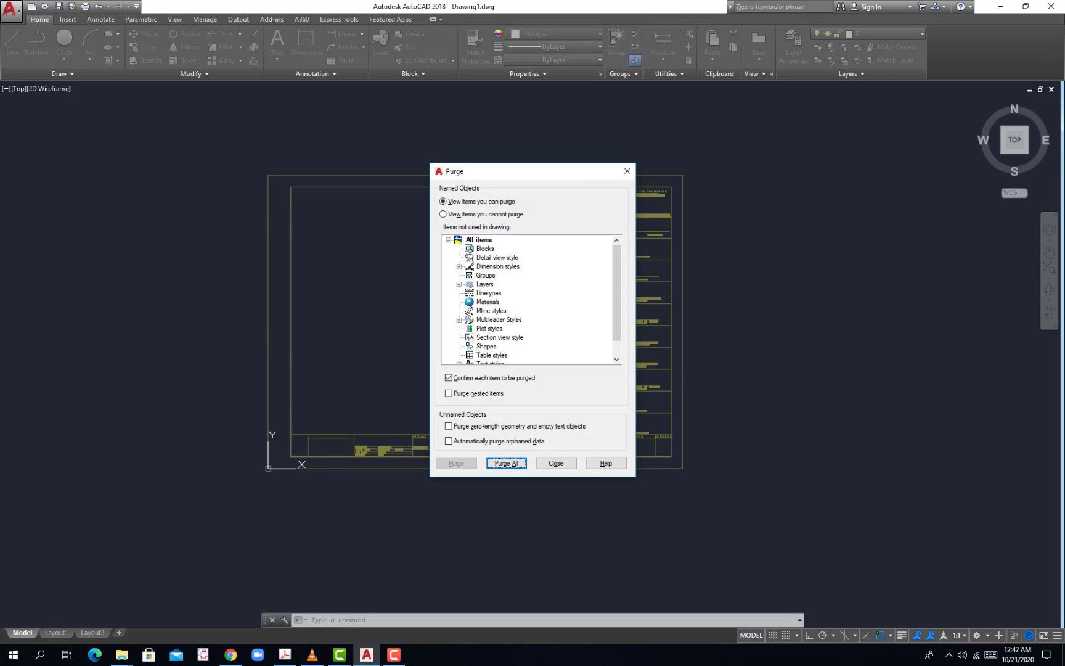
pyautogui.click(520, 464)
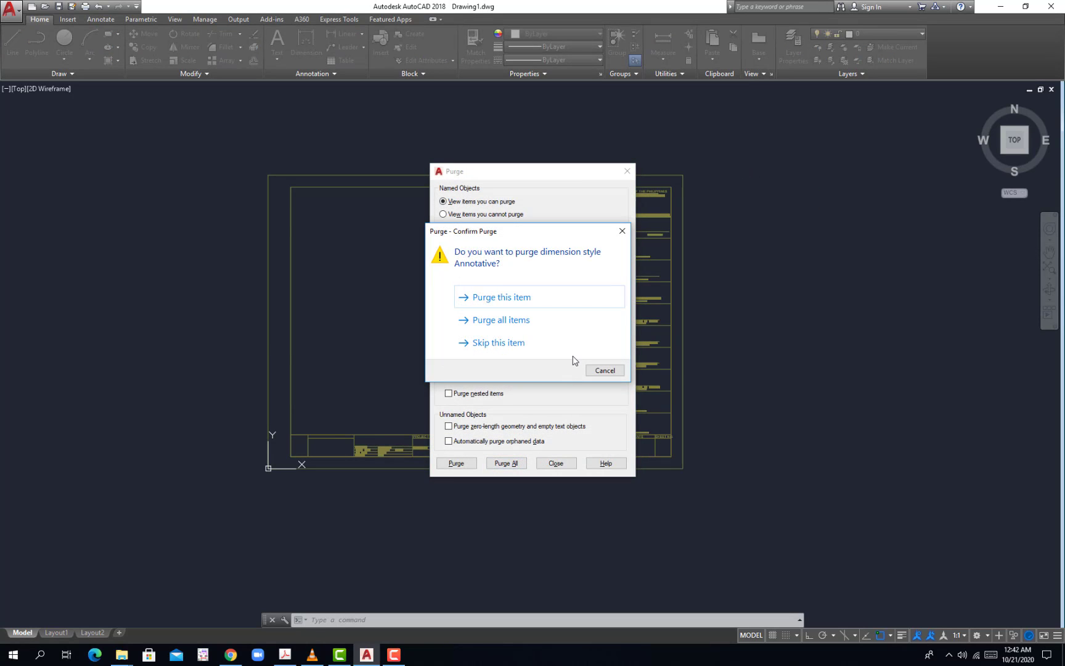
pyautogui.click(604, 370)
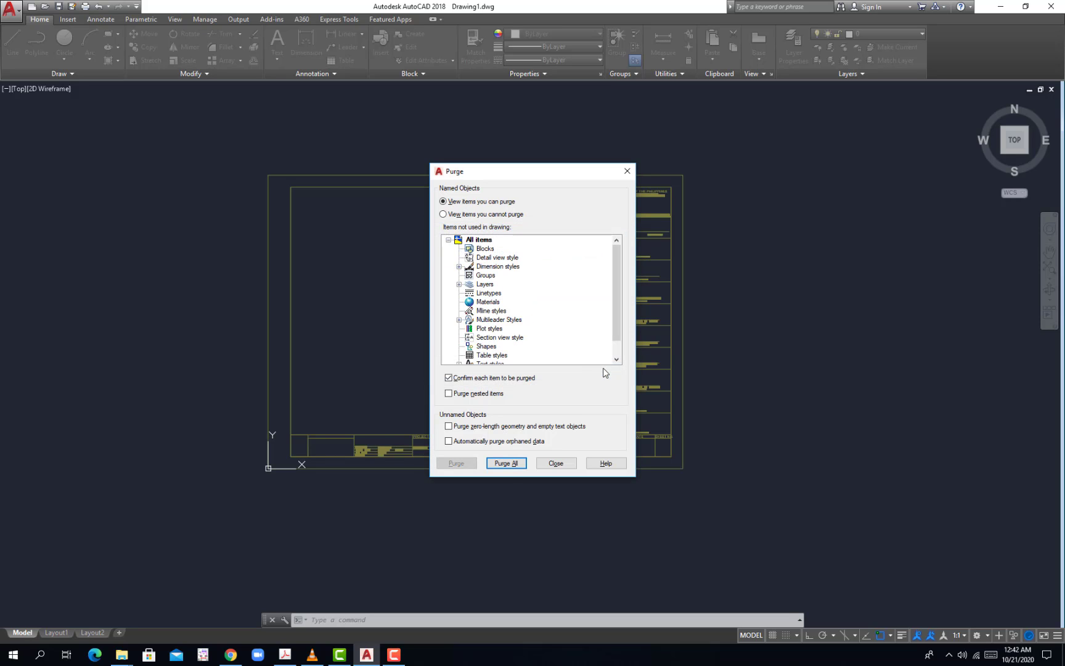
pyautogui.click(507, 466)
pyautogui.click(519, 321)
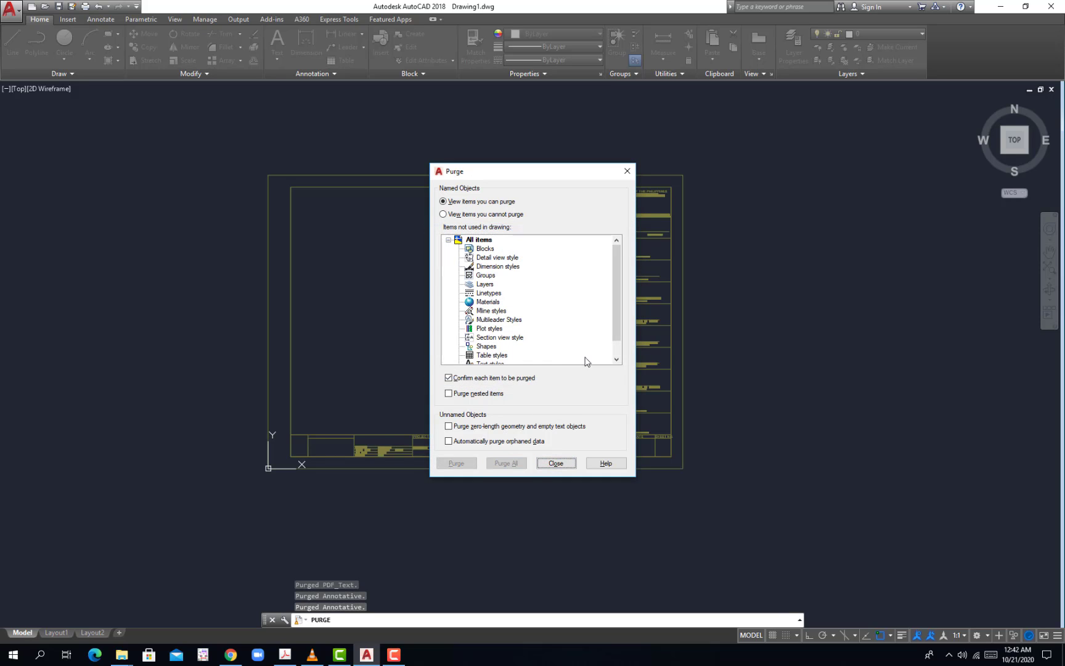
pyautogui.click(555, 463)
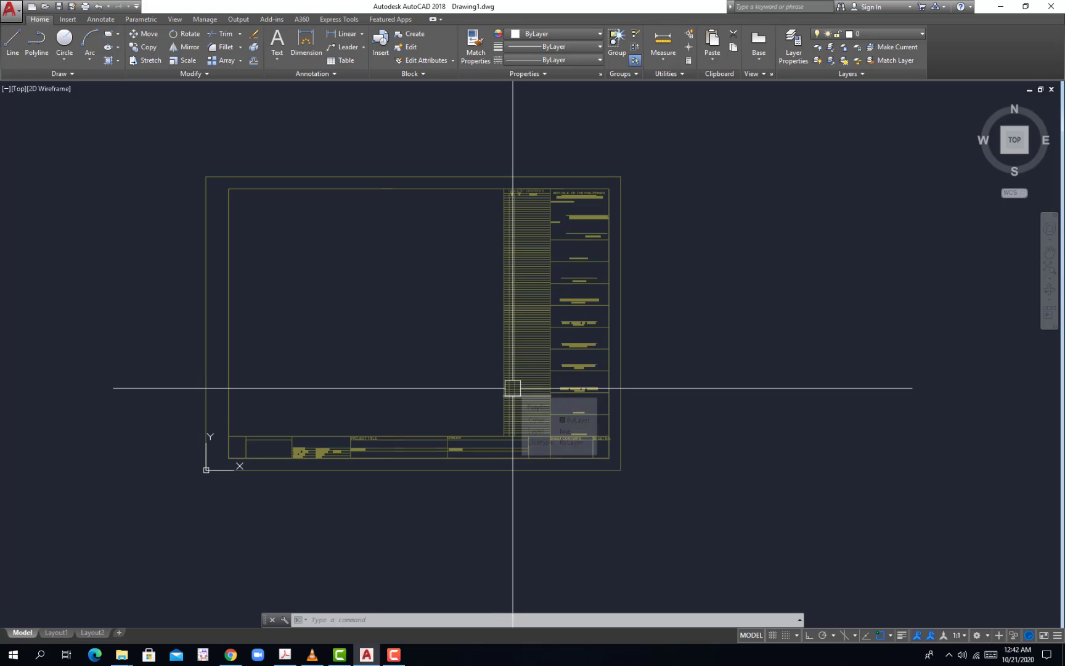
pyautogui.click(793, 46)
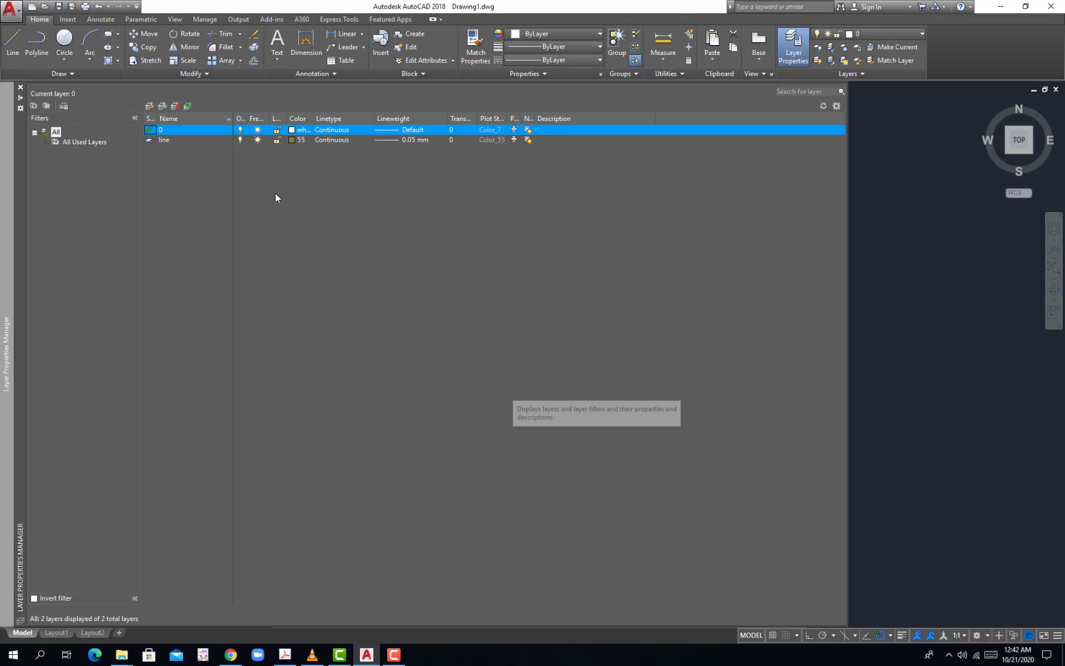
# - Dimension the top border line, reading a width of 420.02
pyautogui.click(21, 87)
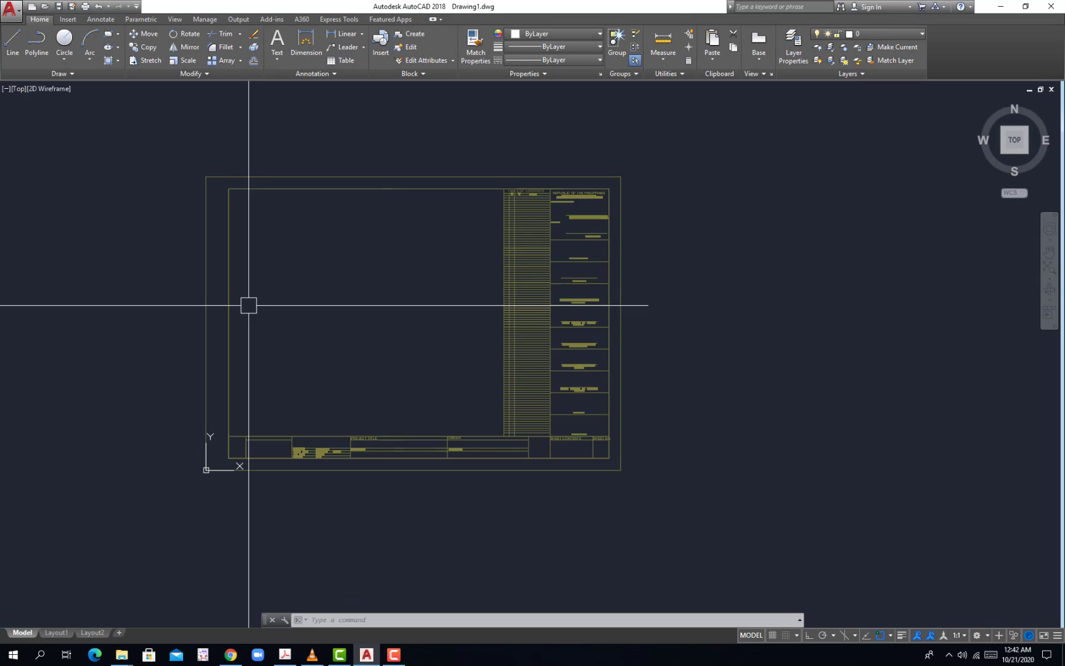
pyautogui.scroll(-2, 337, 276)
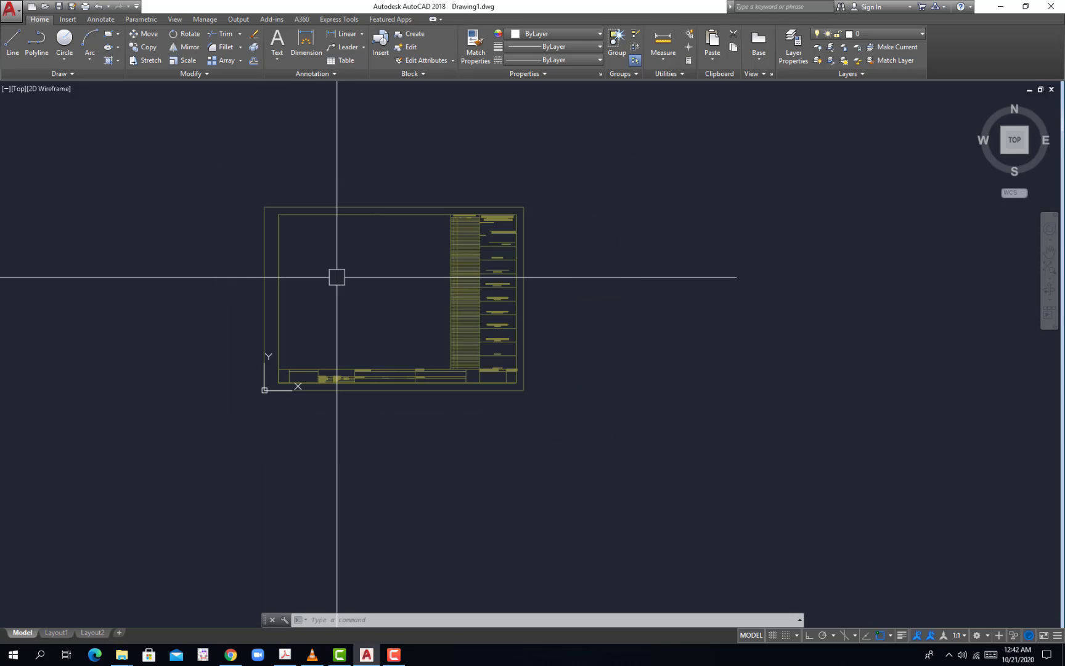
pyautogui.scroll(2, 337, 277)
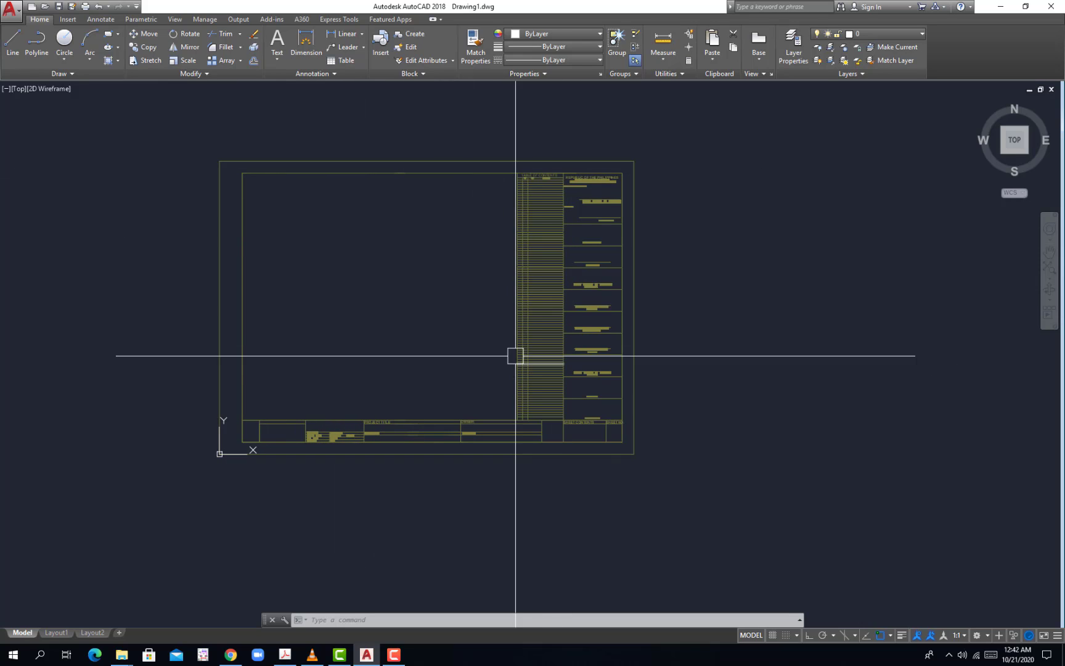
pyautogui.moveTo(430, 315); pyautogui.dragTo(461, 338, button='middle')
pyautogui.scroll(2, 363, 212)
pyautogui.scroll(-2, 364, 212)
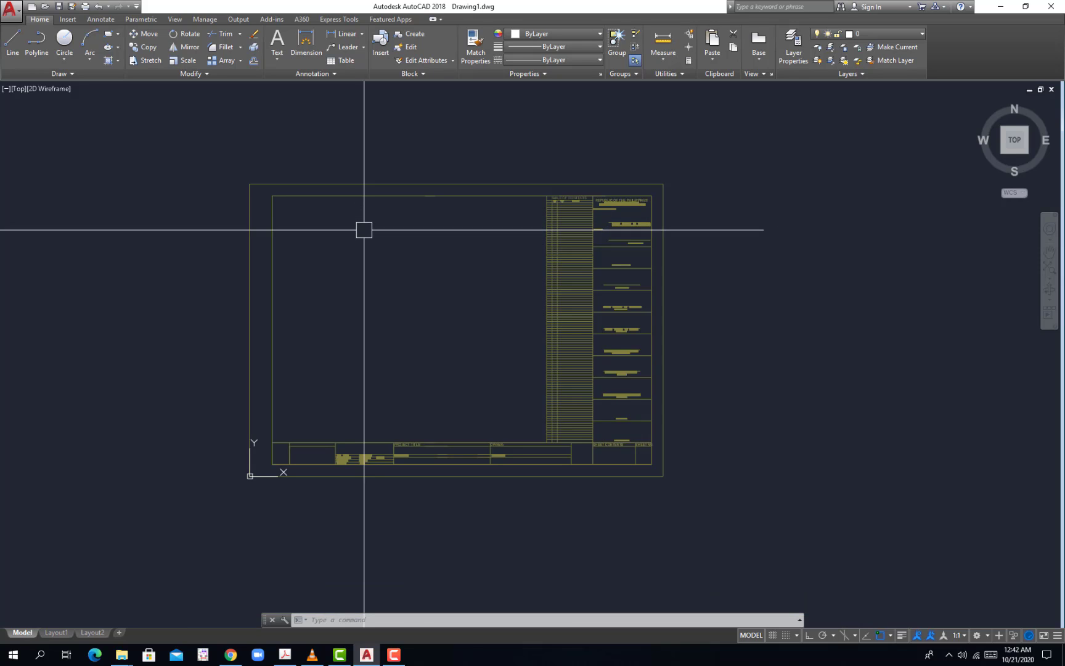
pyautogui.press('Return')
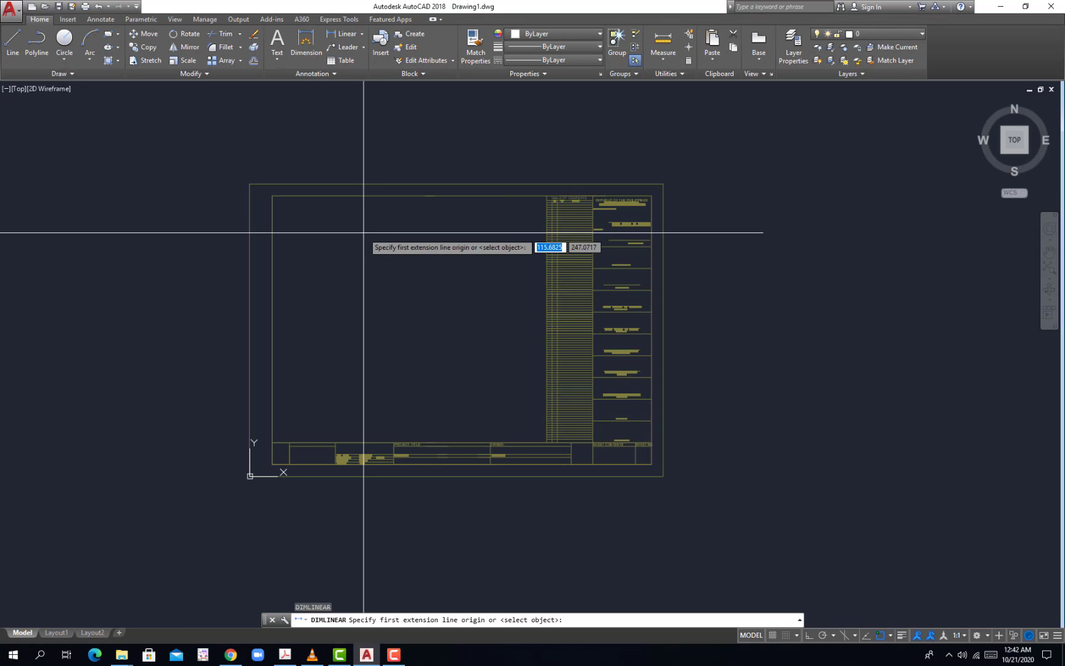
pyautogui.press('Return')
pyautogui.scroll(-2, 424, 176)
pyautogui.click(423, 177)
pyautogui.click(432, 141)
pyautogui.moveTo(431, 140); pyautogui.dragTo(411, 247, button='middle')
pyautogui.scroll(5, 421, 242)
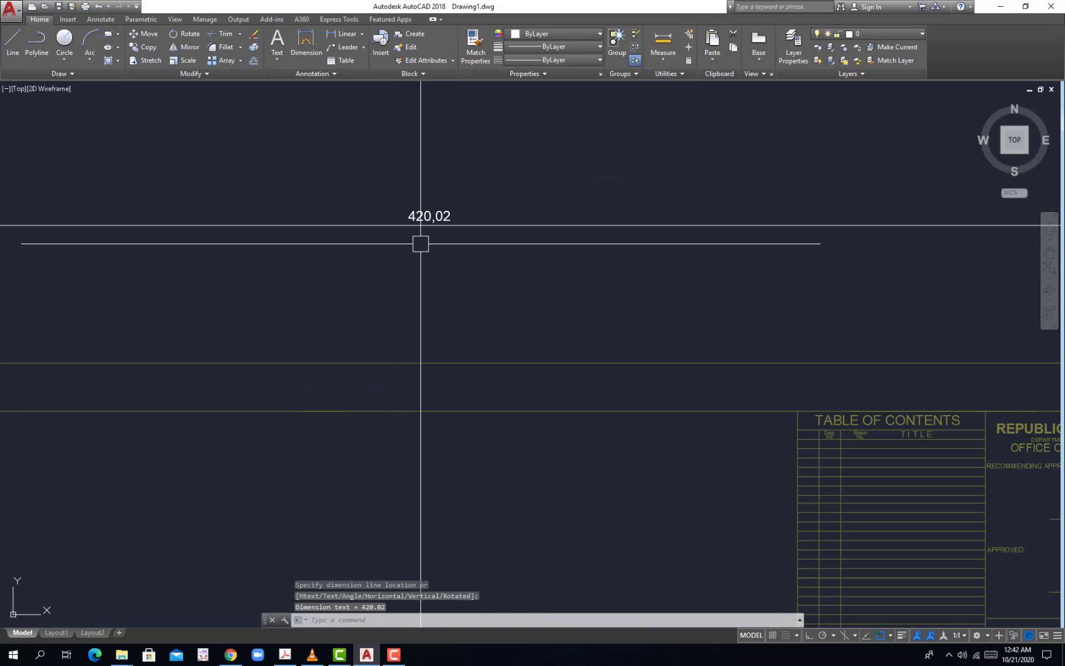
# - Select and delete the 420.02 check dimension
pyautogui.click(428, 209)
pyautogui.scroll(-1, 440, 222)
pyautogui.moveTo(440, 222); pyautogui.dragTo(419, 174)
pyautogui.press('Delete')
pyautogui.scroll(-3, 430, 216)
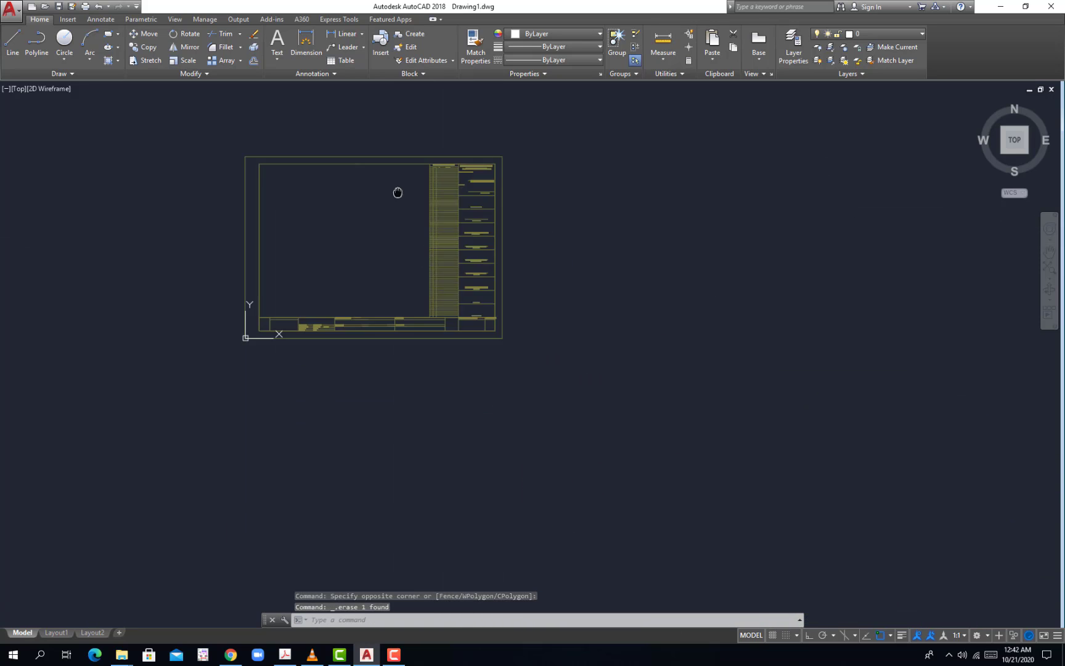
pyautogui.press('Delete')
pyautogui.scroll(5, 494, 274)
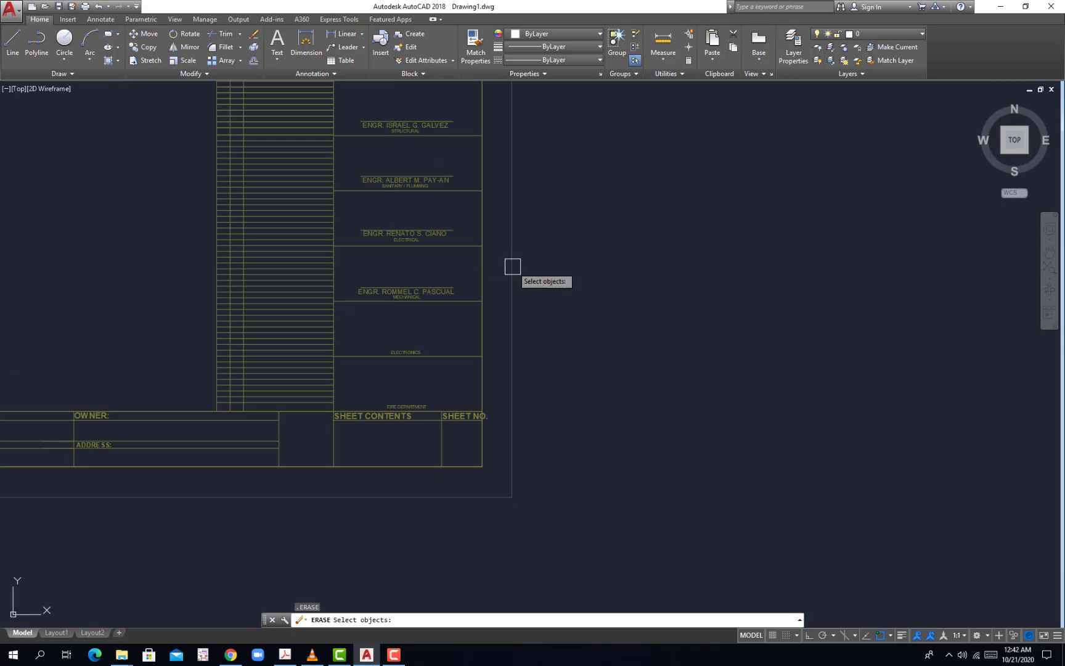
pyautogui.press('Escape')
# - Dimension the right border with DLI, read 297, then delete that dimension
pyautogui.write('dli')
pyautogui.press('Return')
pyautogui.press('Return')
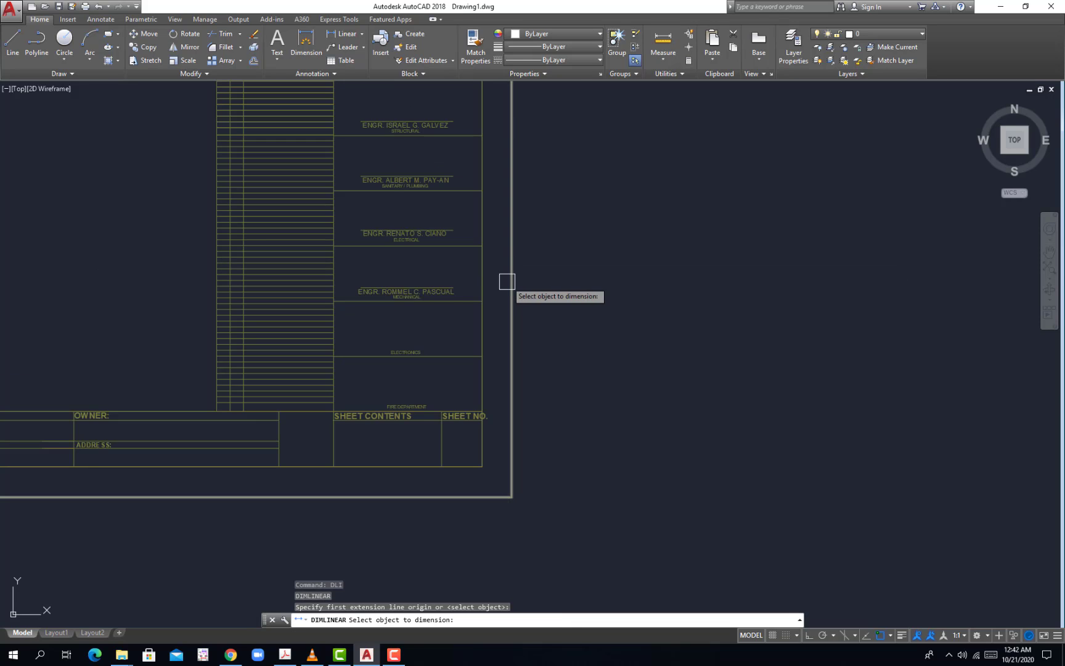
pyautogui.click(507, 281)
pyautogui.click(544, 159)
pyautogui.scroll(-2, 547, 284)
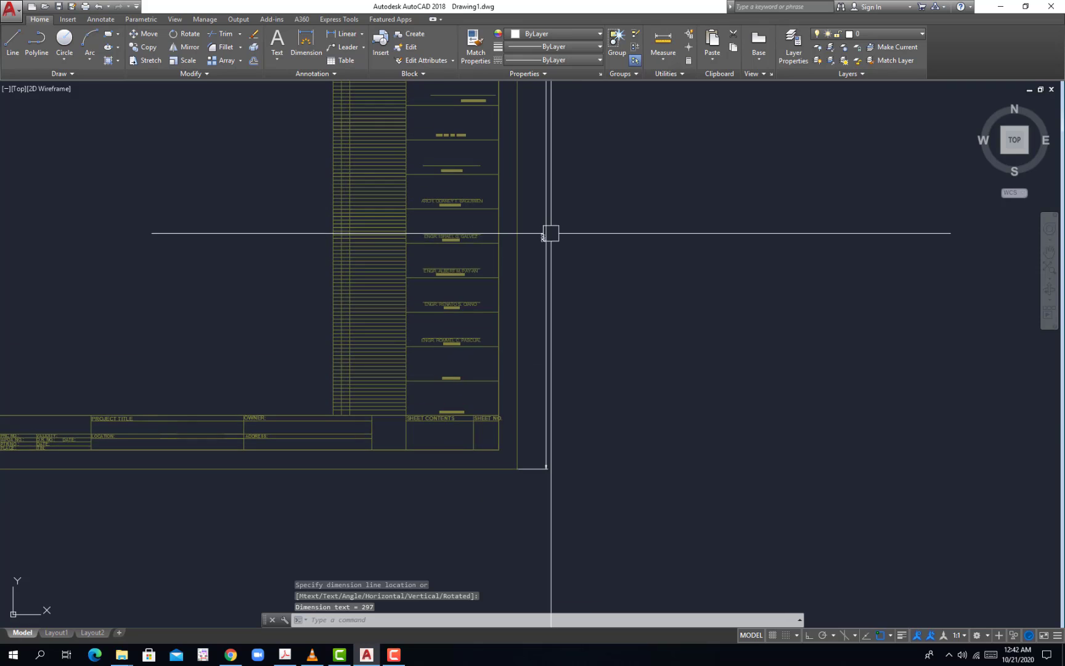
pyautogui.scroll(4, 549, 235)
pyautogui.click(575, 268)
pyautogui.click(528, 225)
pyautogui.press('Delete')
pyautogui.scroll(-5, 499, 278)
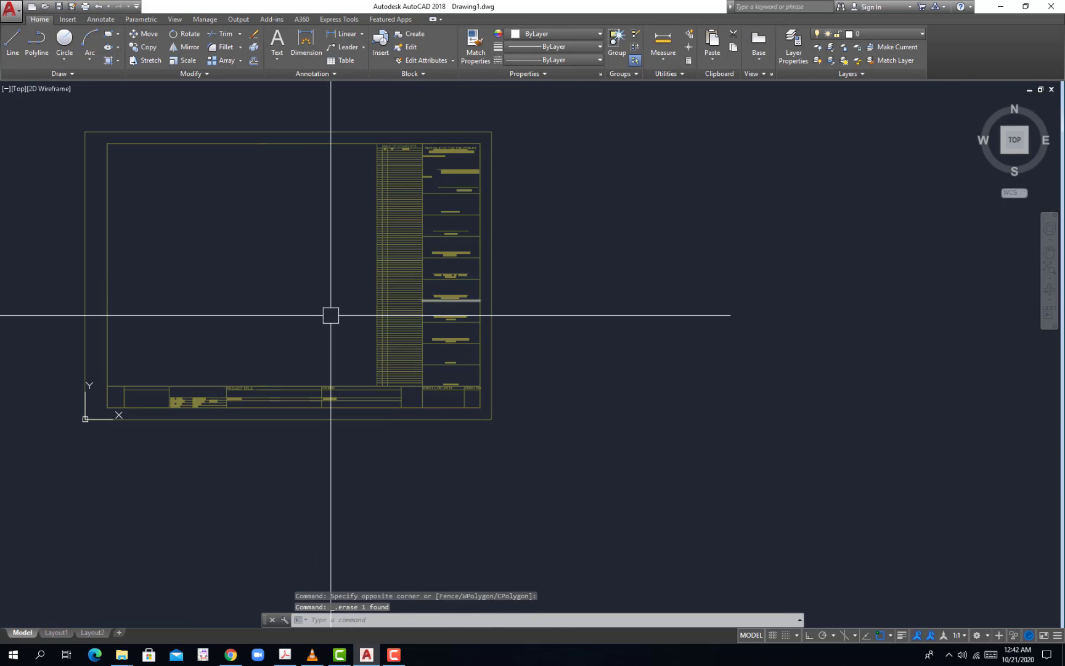
# - Erase the building official's and architect's names from the signature panel
pyautogui.moveTo(316, 315)
pyautogui.mouseDown(button='middle')
pyautogui.moveTo(358, 312)
pyautogui.moveTo(185, 183)
pyautogui.moveTo(176, 162)
pyautogui.mouseUp(button='middle')
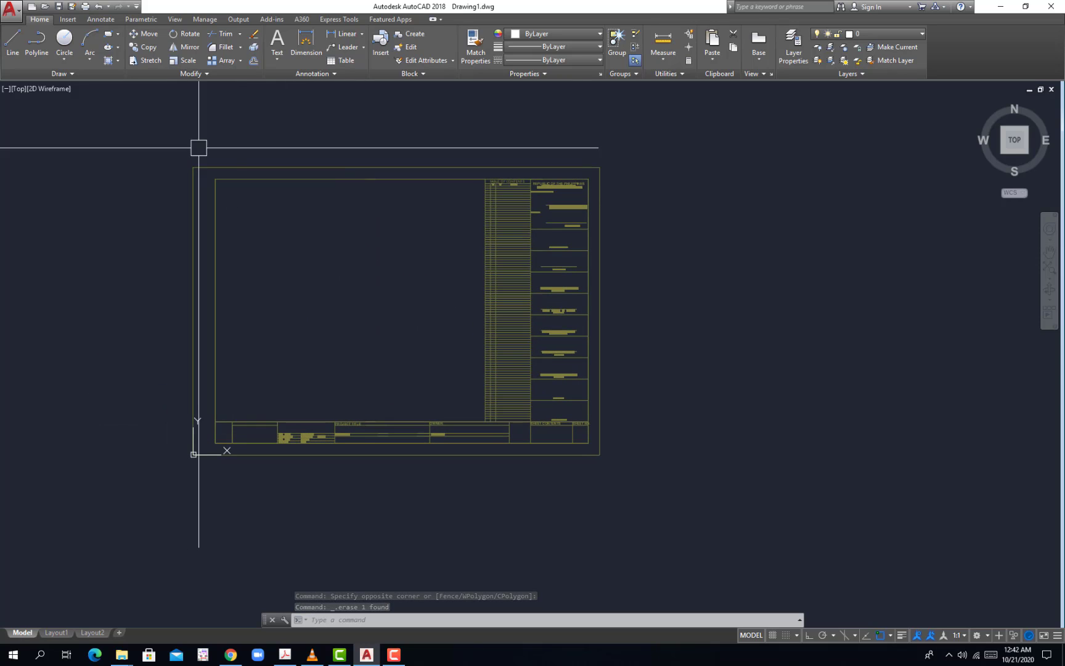
pyautogui.scroll(6, 589, 214)
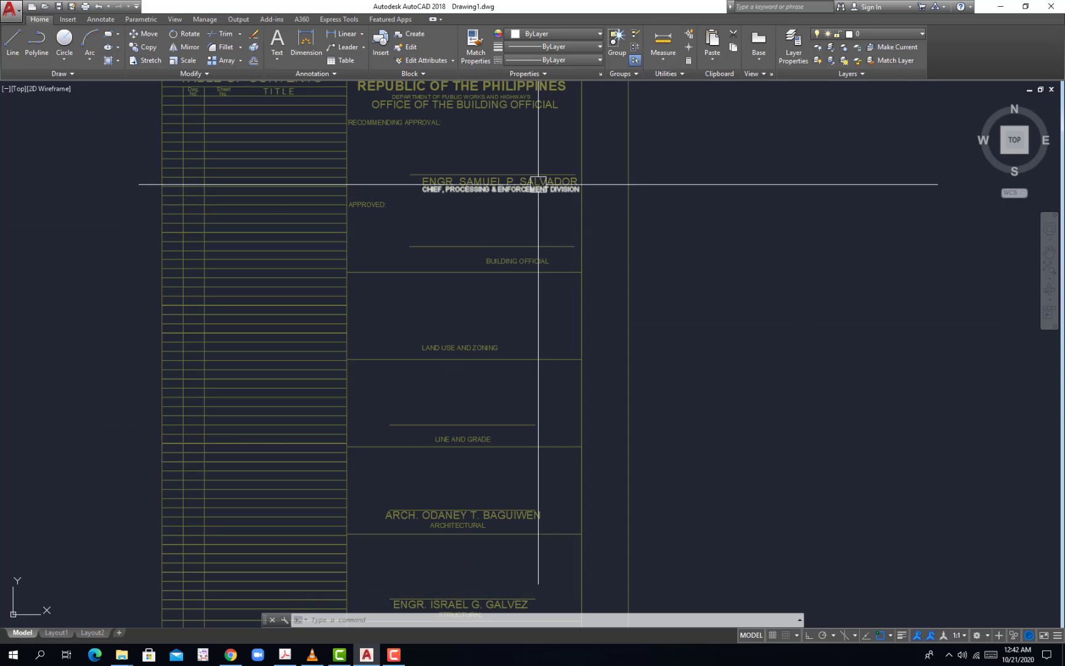
pyautogui.scroll(8, 538, 184)
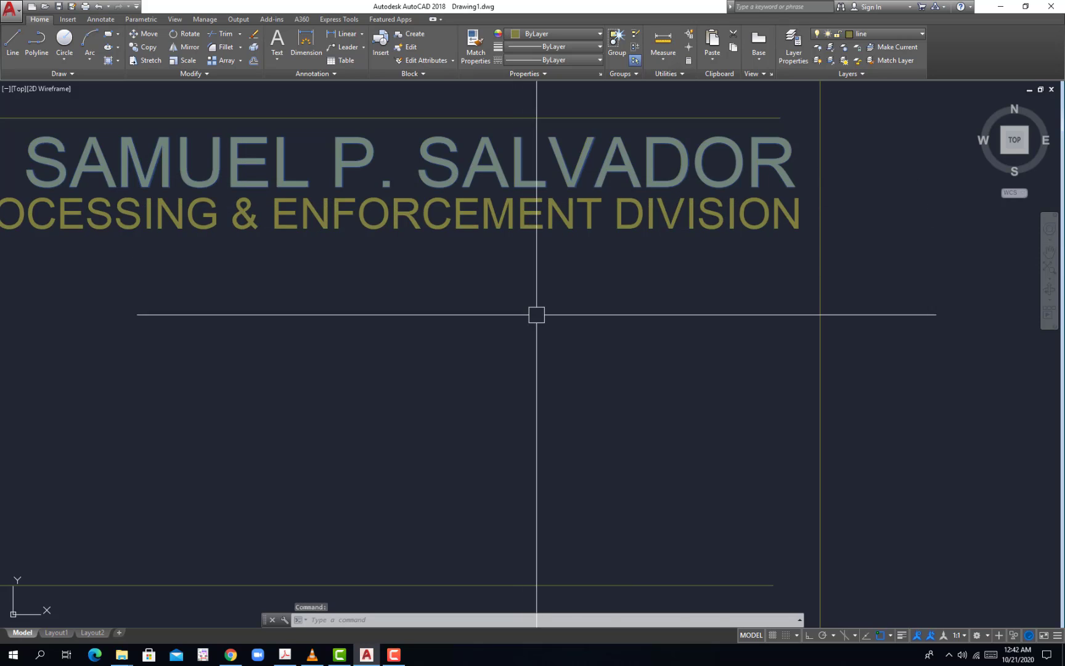
pyautogui.scroll(-5, 537, 317)
pyautogui.moveTo(540, 394); pyautogui.dragTo(542, 302, button='middle')
pyautogui.press('Delete')
pyautogui.moveTo(509, 339); pyautogui.dragTo(530, 153, button='middle')
pyautogui.scroll(2, 528, 221)
pyautogui.click(554, 271)
pyautogui.press('Delete')
# - Erase the structural, sanitary and electrical engineers' names
pyautogui.moveTo(548, 470); pyautogui.dragTo(554, 281, button='middle')
pyautogui.click(556, 305)
pyautogui.press('Delete')
pyautogui.scroll(-2, 553, 283)
pyautogui.moveTo(506, 459); pyautogui.dragTo(499, 347, button='middle')
pyautogui.click(551, 309)
pyautogui.press('Delete')
pyautogui.click(542, 437)
pyautogui.press('Delete')
# - Erase the mechanical engineer's name and zoom back out to the full sheet
pyautogui.moveTo(540, 455); pyautogui.dragTo(507, 275, button='middle')
pyautogui.click(528, 410)
pyautogui.press('Delete')
pyautogui.scroll(-3, 460, 352)
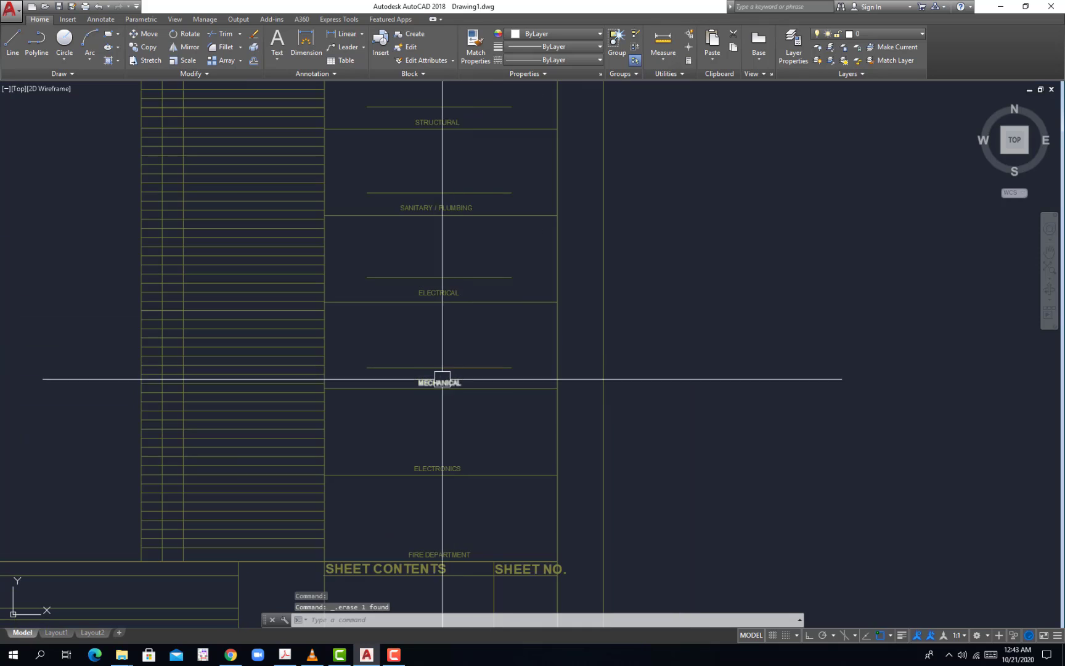
pyautogui.scroll(-8, 436, 383)
pyautogui.moveTo(359, 339); pyautogui.dragTo(379, 335, button='middle')
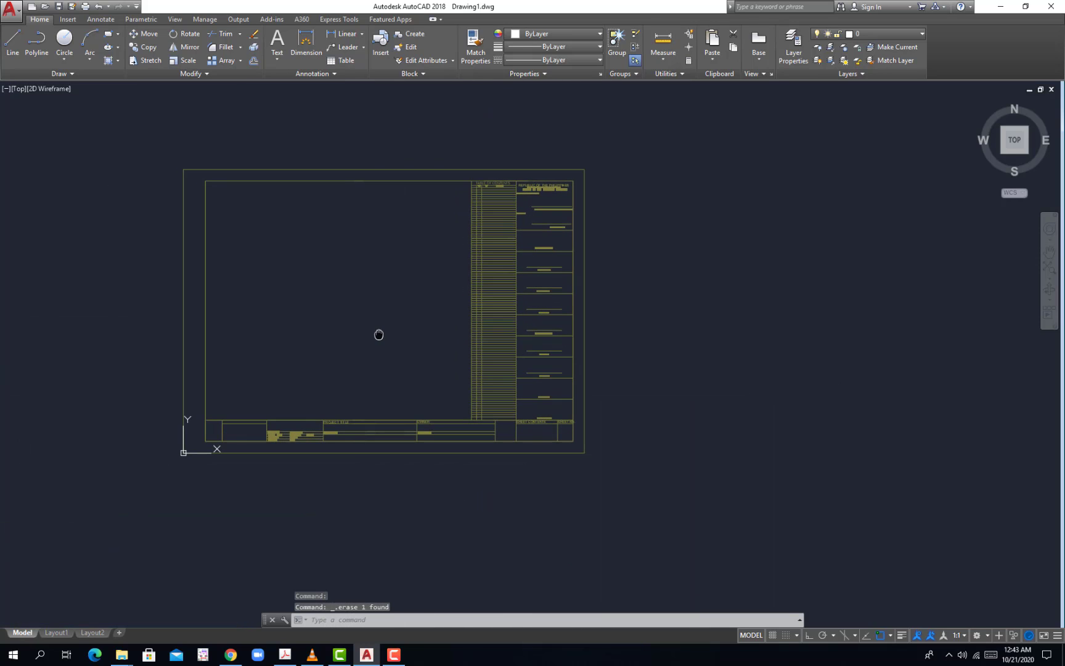
# - Window-select the whole sheet and scale it by 10 from its lower-left corner
pyautogui.click(661, 477)
pyautogui.click(164, 124)
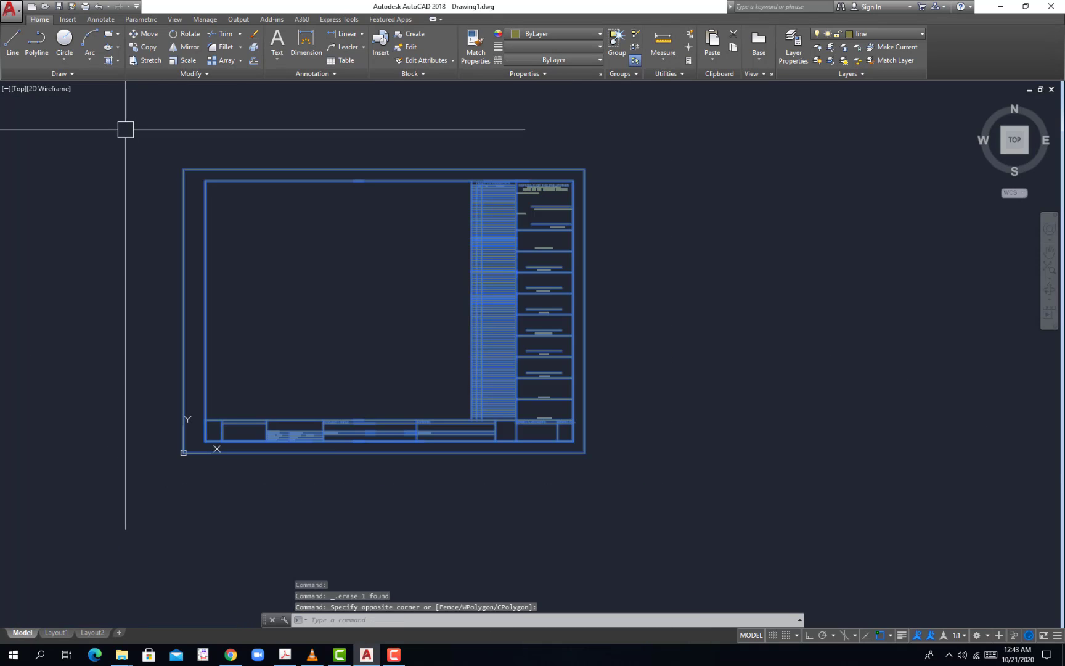
pyautogui.write('sc')
pyautogui.press('Return')
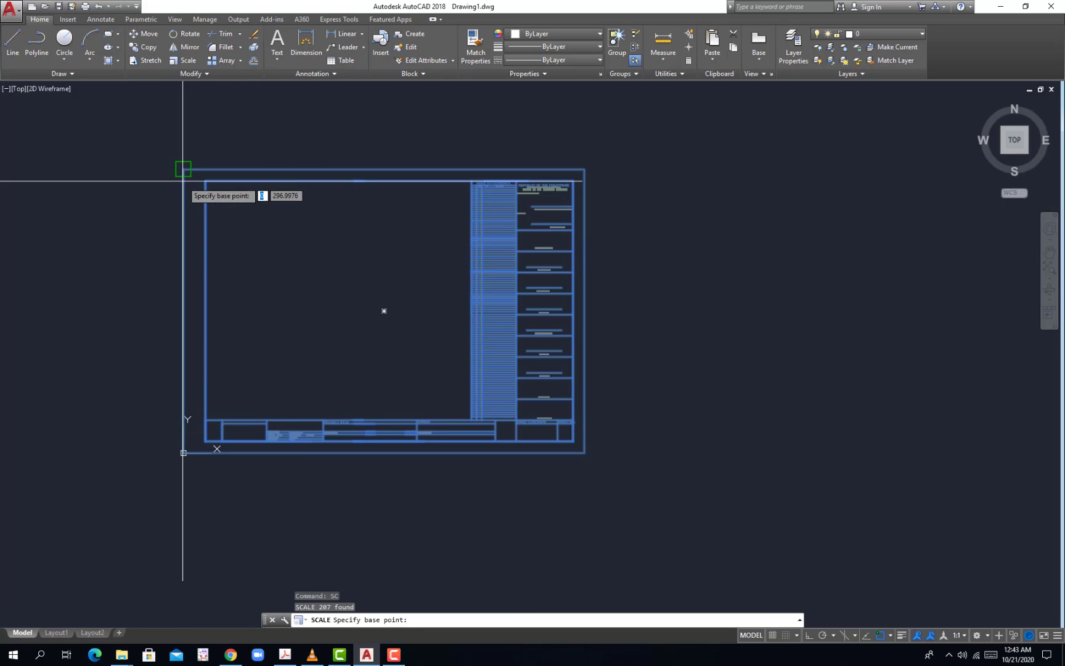
pyautogui.click(183, 452)
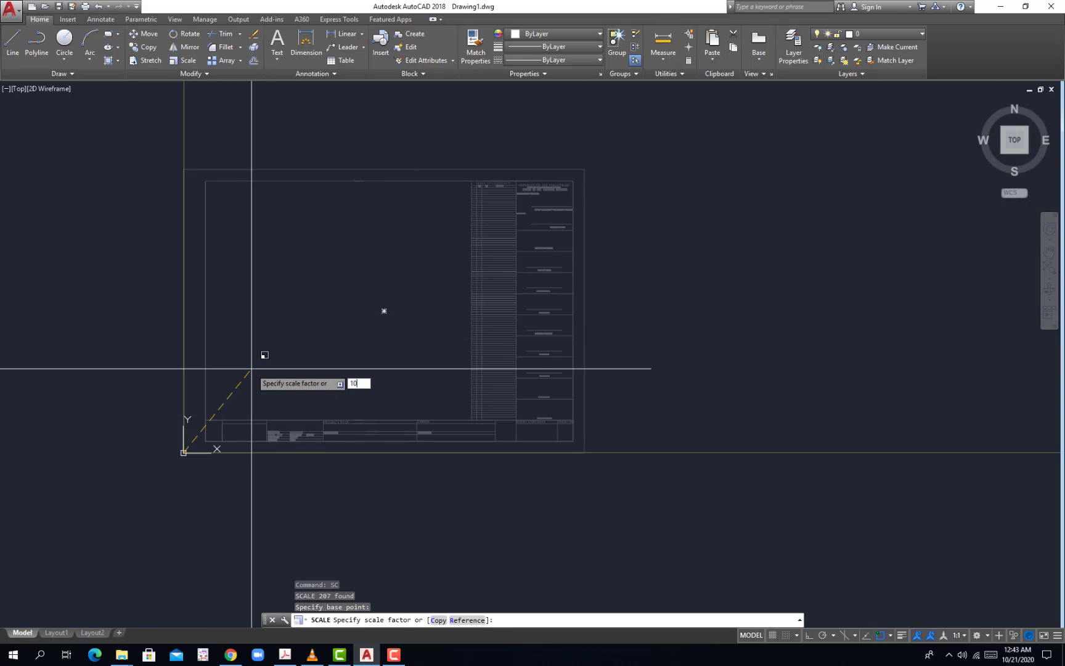
pyautogui.write('10')
pyautogui.press('Return')
# - Fit and frame the enlarged title block sheet in the view
pyautogui.scroll(4, 292, 388)
pyautogui.middleClick(292, 387)
pyautogui.middleClick(292, 387)
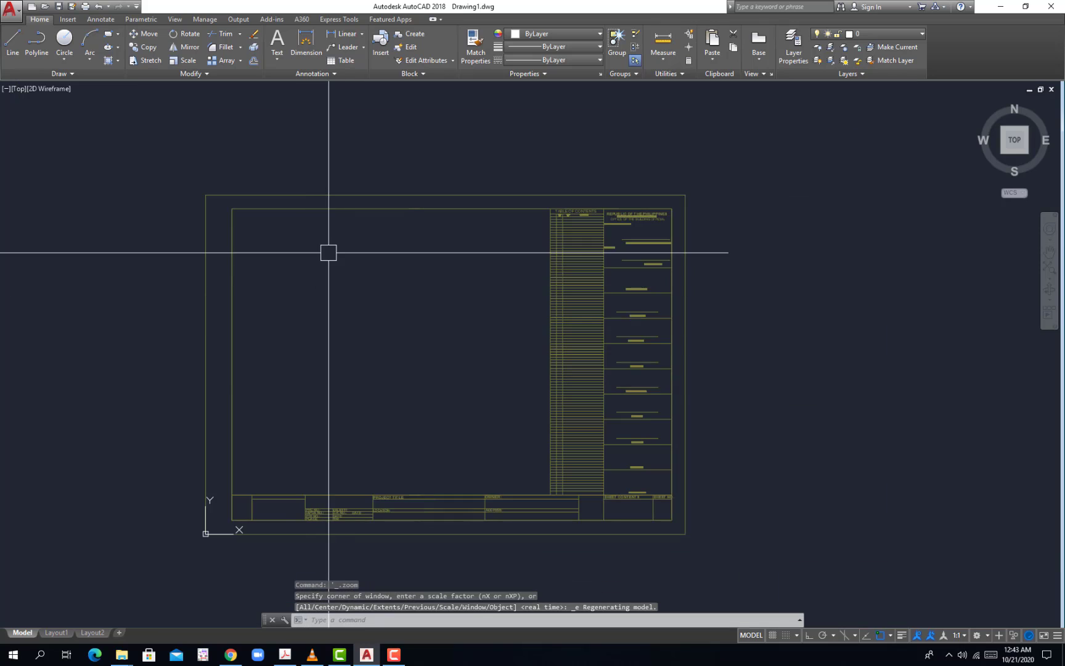
pyautogui.scroll(-2, 363, 310)
pyautogui.moveTo(388, 333)
pyautogui.mouseDown(button='middle')
pyautogui.moveTo(397, 269)
pyautogui.moveTo(407, 283)
pyautogui.mouseUp(button='middle')
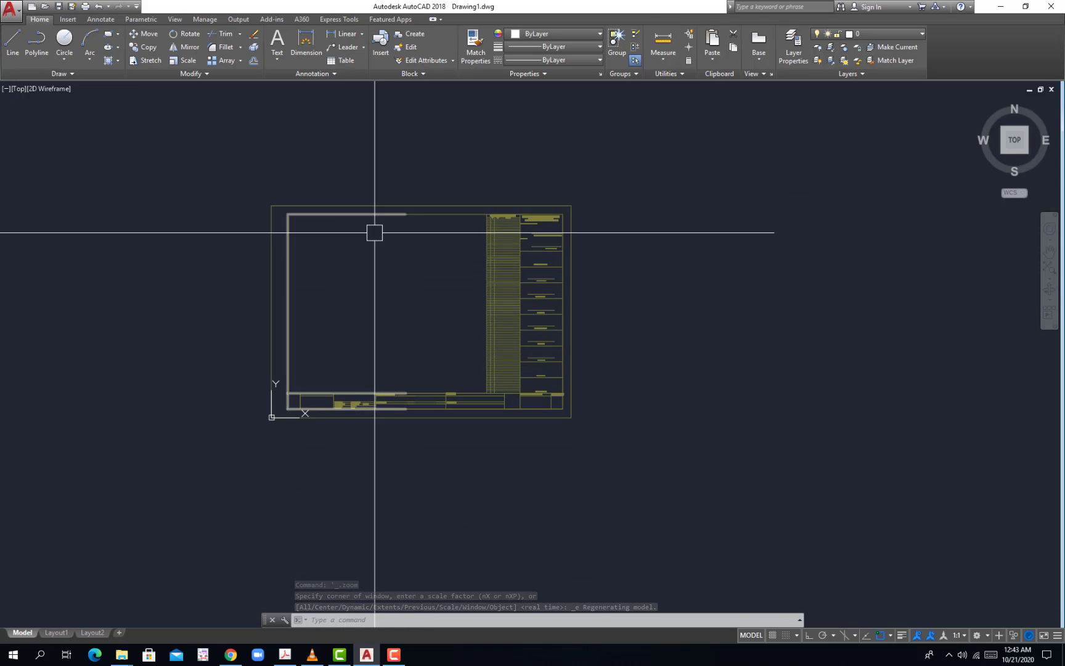
pyautogui.moveTo(383, 239); pyautogui.dragTo(398, 227, button='middle')
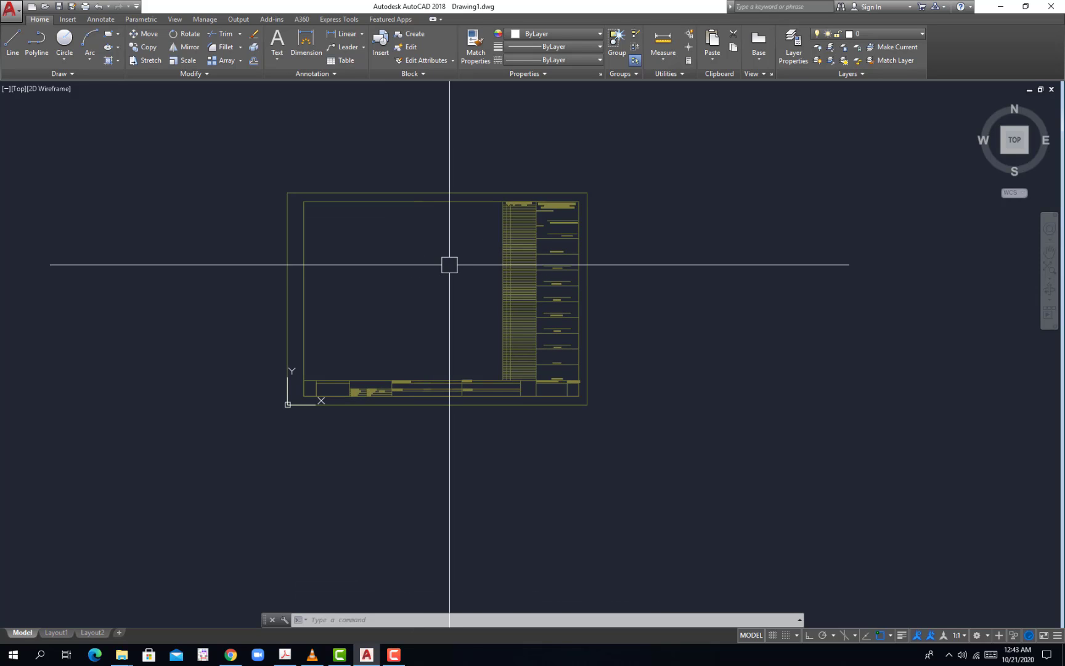
# - Copy the whole title block sheet from its upper-left corner to the original's upper-right corner
pyautogui.click(263, 164)
pyautogui.click(635, 436)
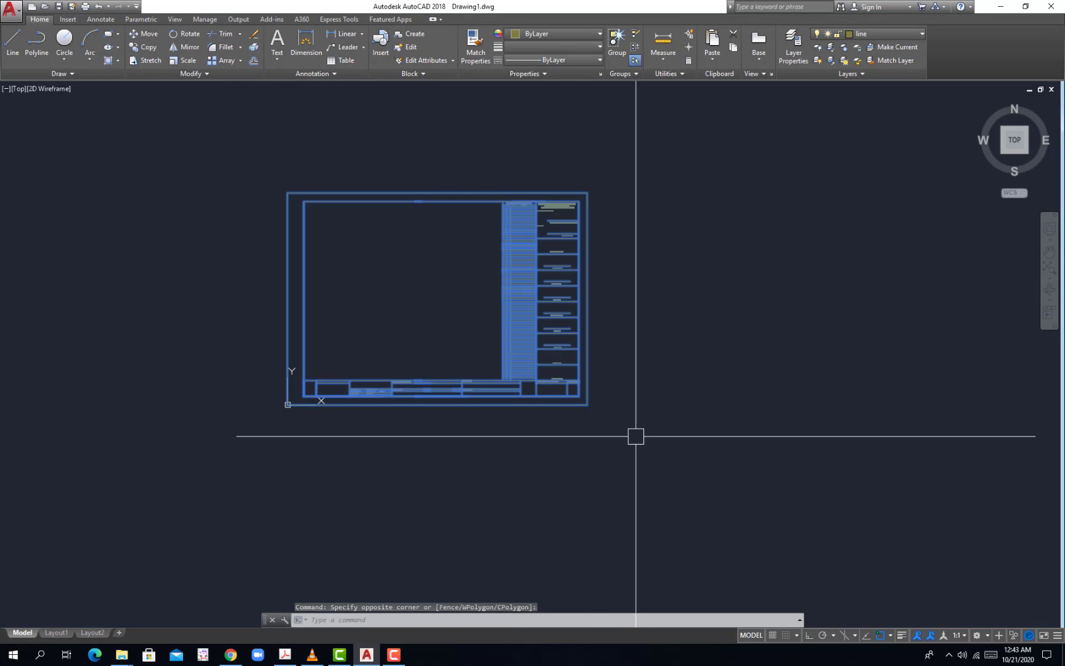
pyautogui.write('co')
pyautogui.press('Return')
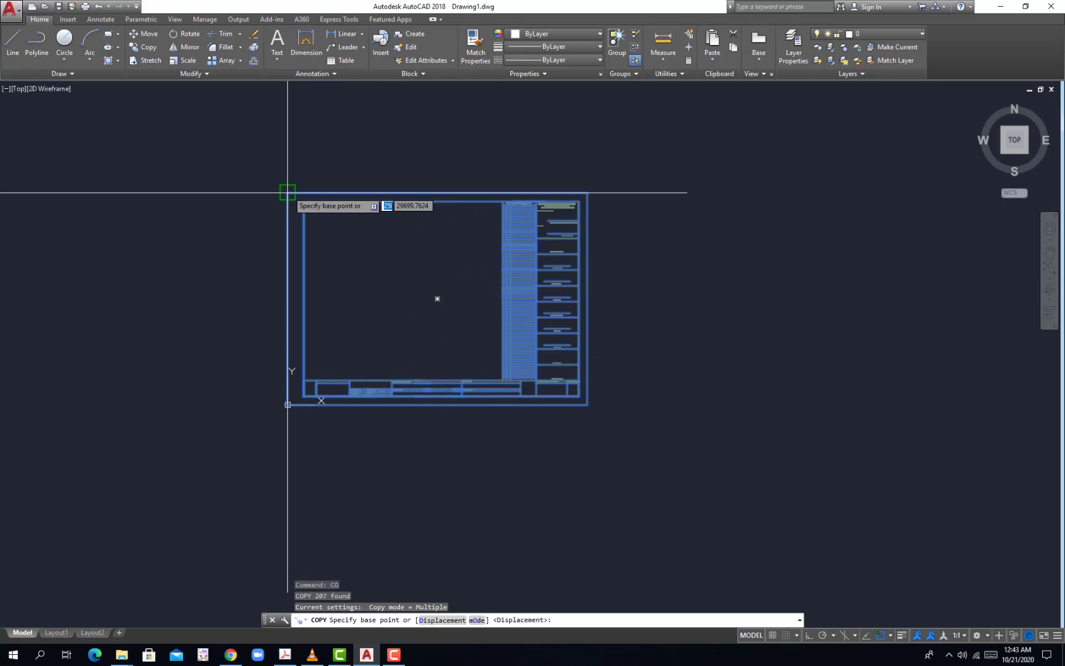
pyautogui.click(287, 193)
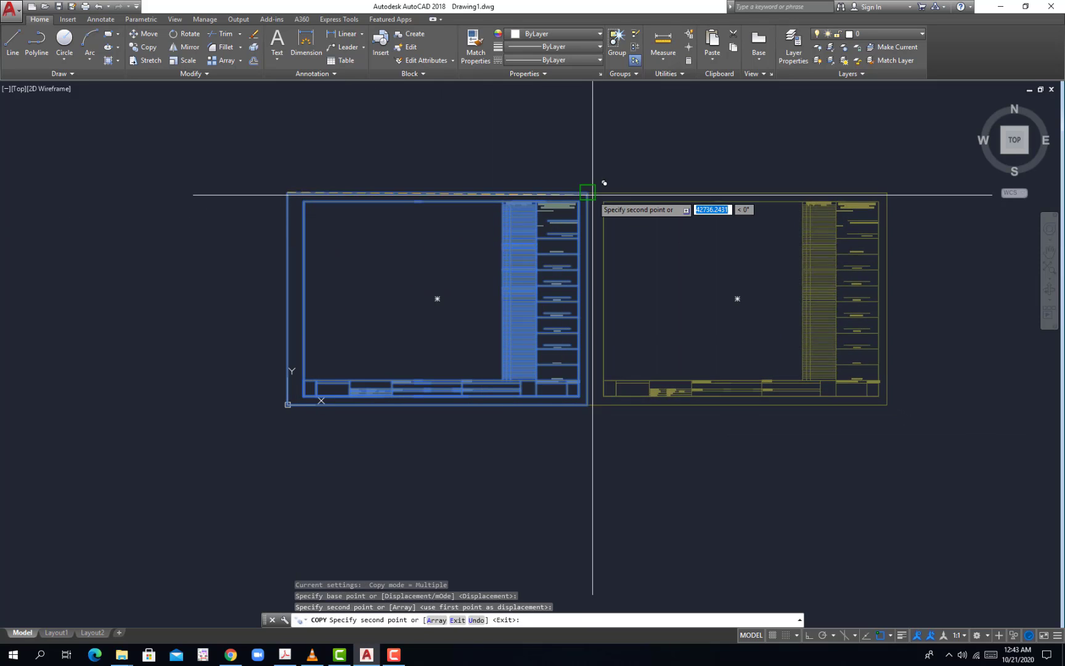
pyautogui.click(587, 192)
pyautogui.moveTo(587, 193); pyautogui.dragTo(435, 191, button='middle')
pyautogui.press('Escape')
# - Window-select the copy's sheet-contents list column and leftover lines, and erase them
pyautogui.moveTo(673, 277); pyautogui.dragTo(501, 276, button='middle')
pyautogui.click(456, 166)
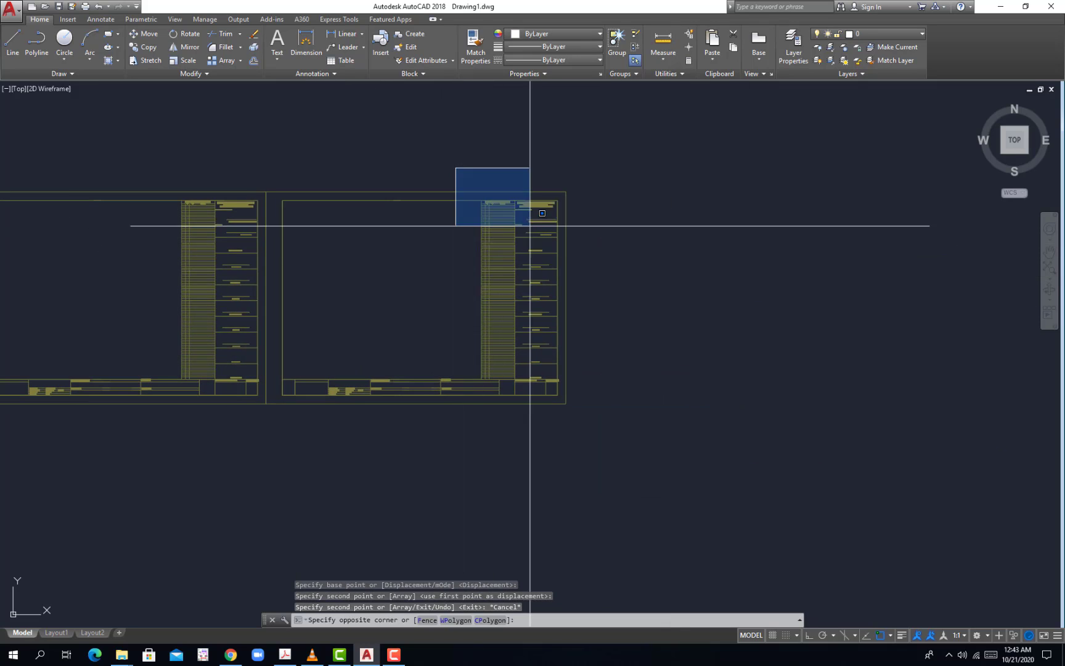
pyautogui.scroll(3, 575, 257)
pyautogui.scroll(4, 616, 358)
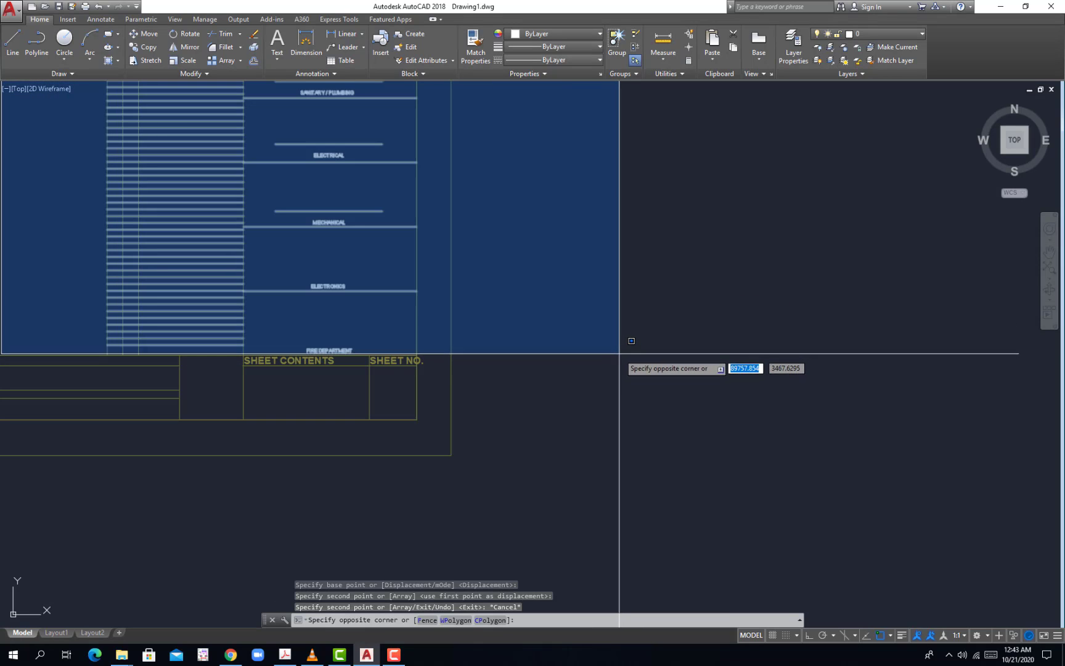
pyautogui.click(622, 351)
pyautogui.moveTo(499, 361); pyautogui.dragTo(644, 421, button='middle')
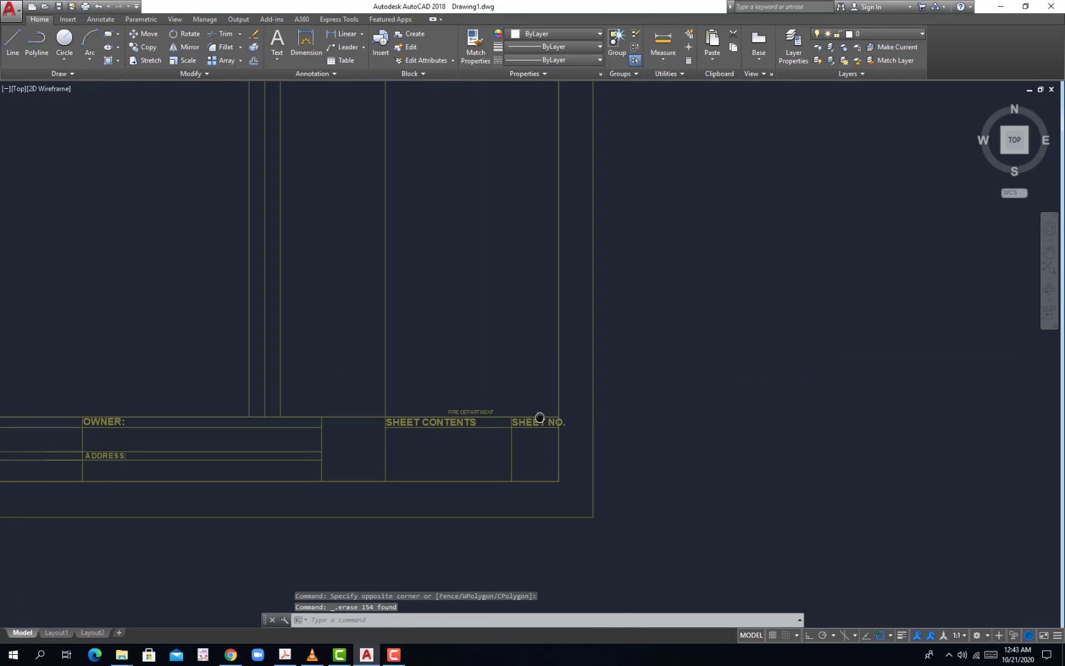
pyautogui.press('Delete')
pyautogui.scroll(-2, 297, 289)
pyautogui.scroll(-5, 431, 339)
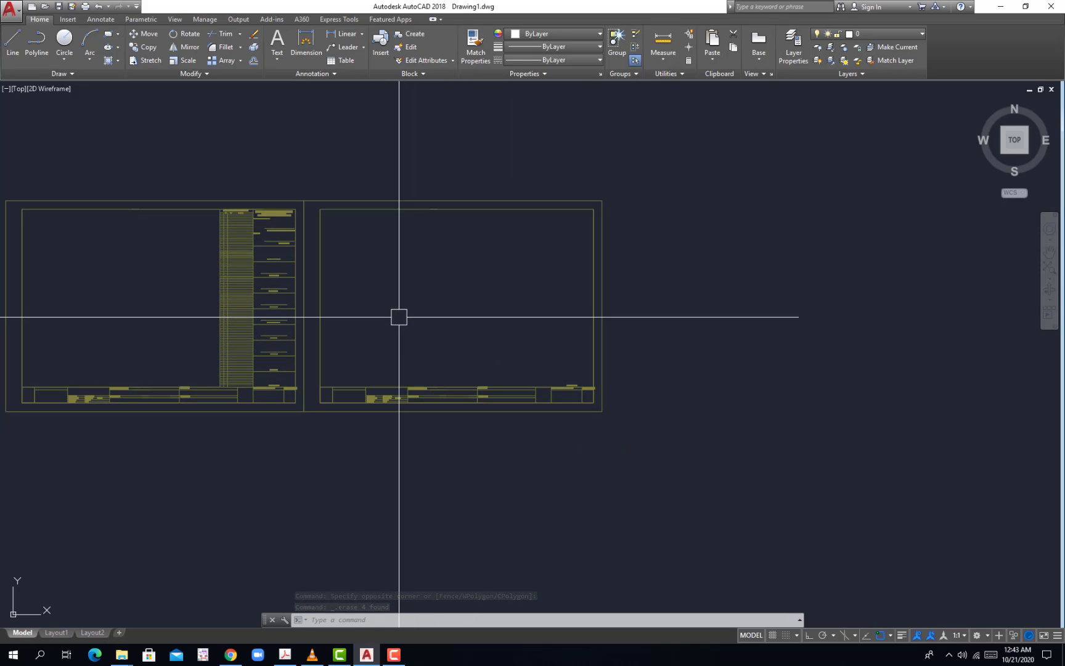
pyautogui.moveTo(400, 314)
pyautogui.mouseDown(button='middle')
pyautogui.moveTo(599, 347)
pyautogui.moveTo(587, 343)
pyautogui.mouseUp(button='middle')
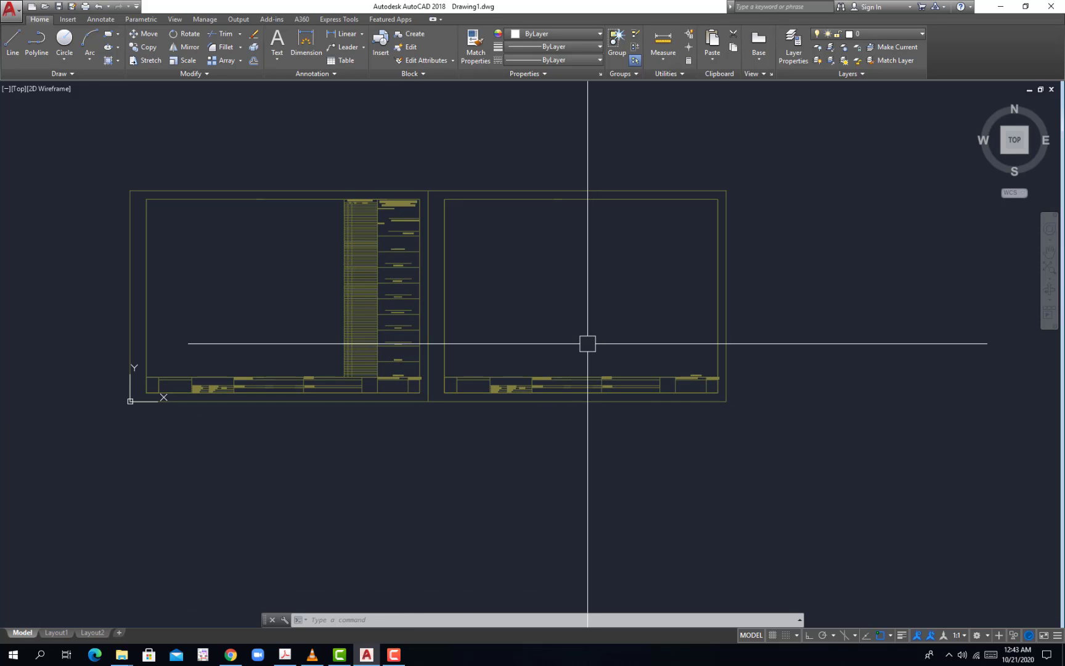
pyautogui.moveTo(547, 304); pyautogui.dragTo(521, 302, button='middle')
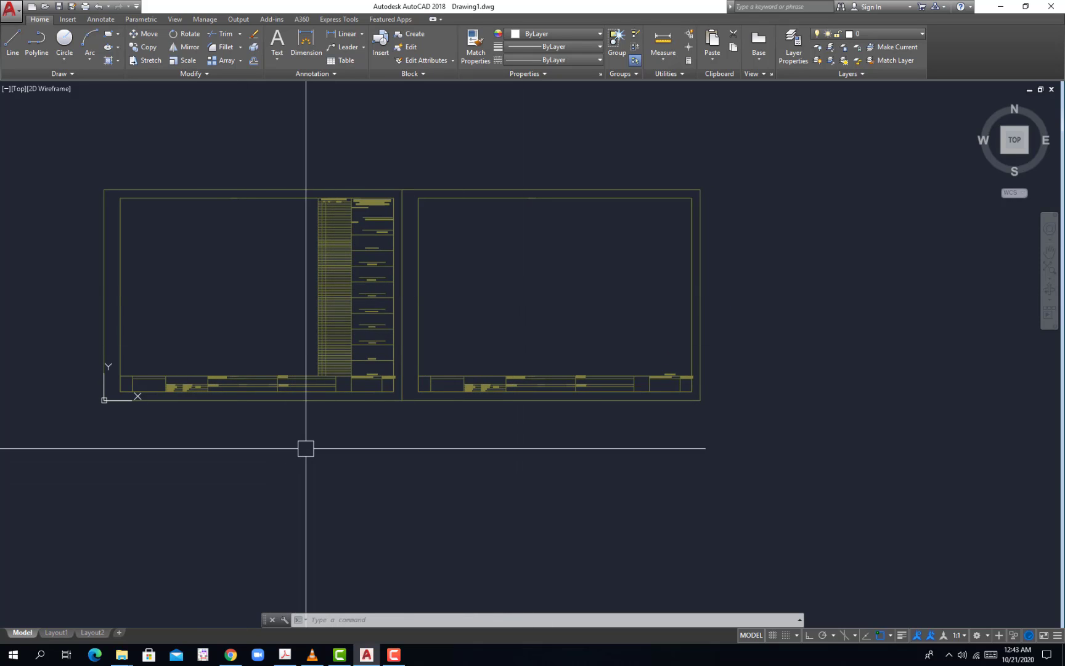
# - Create a new page setup named A3-NEW for Layout1 through the Page Setup Manager
pyautogui.click(67, 633)
pyautogui.rightClick(59, 633)
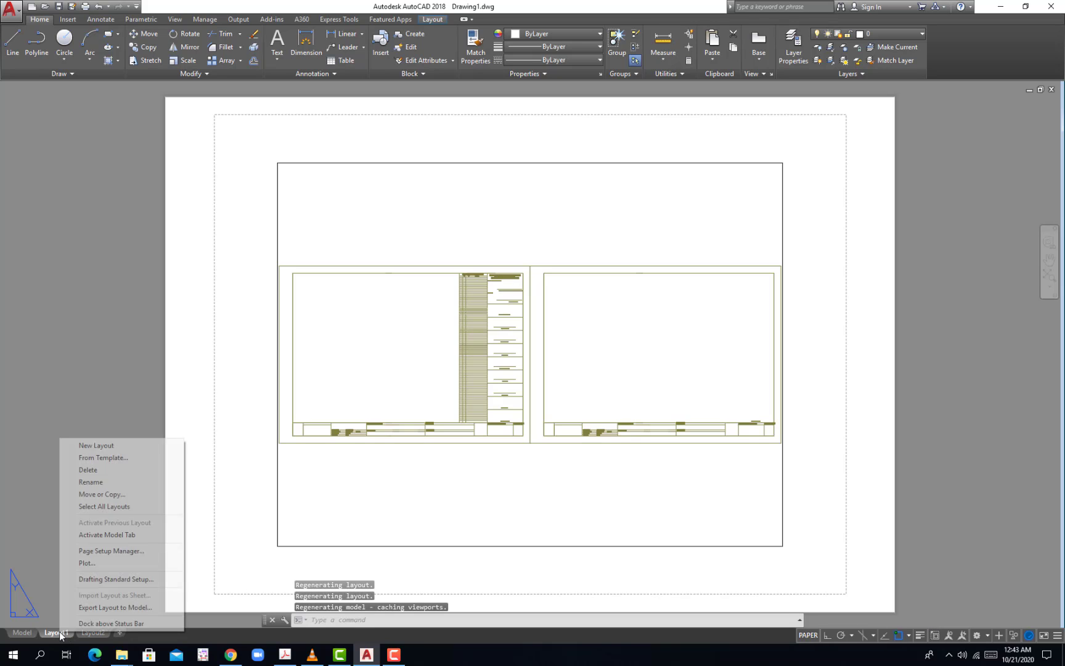
pyautogui.click(124, 550)
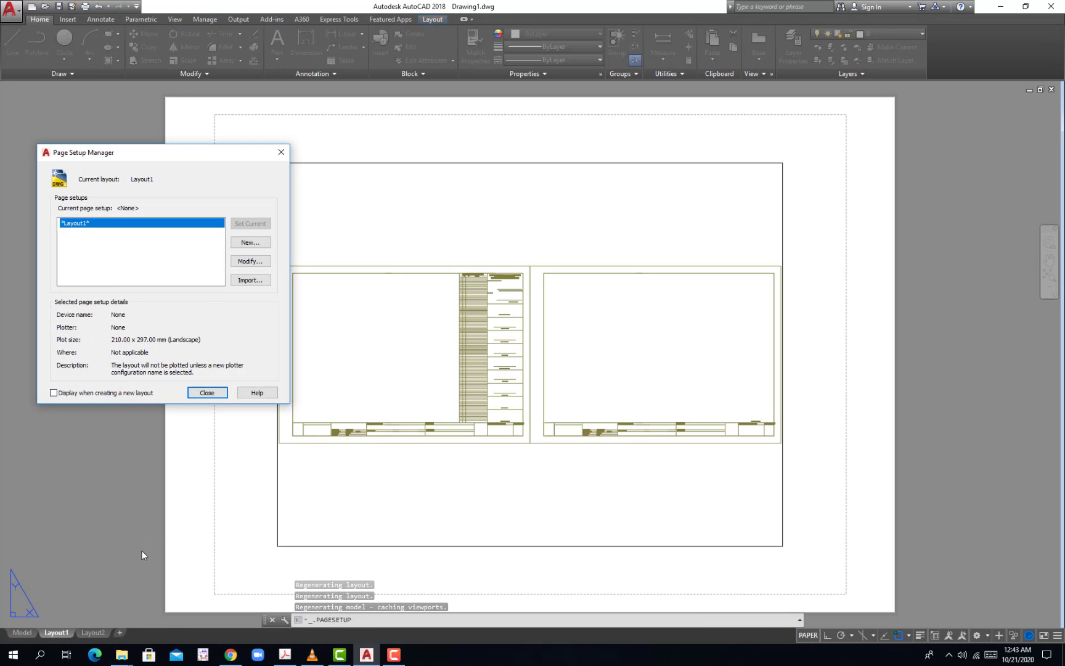
pyautogui.moveTo(233, 157); pyautogui.dragTo(645, 152)
pyautogui.click(674, 238)
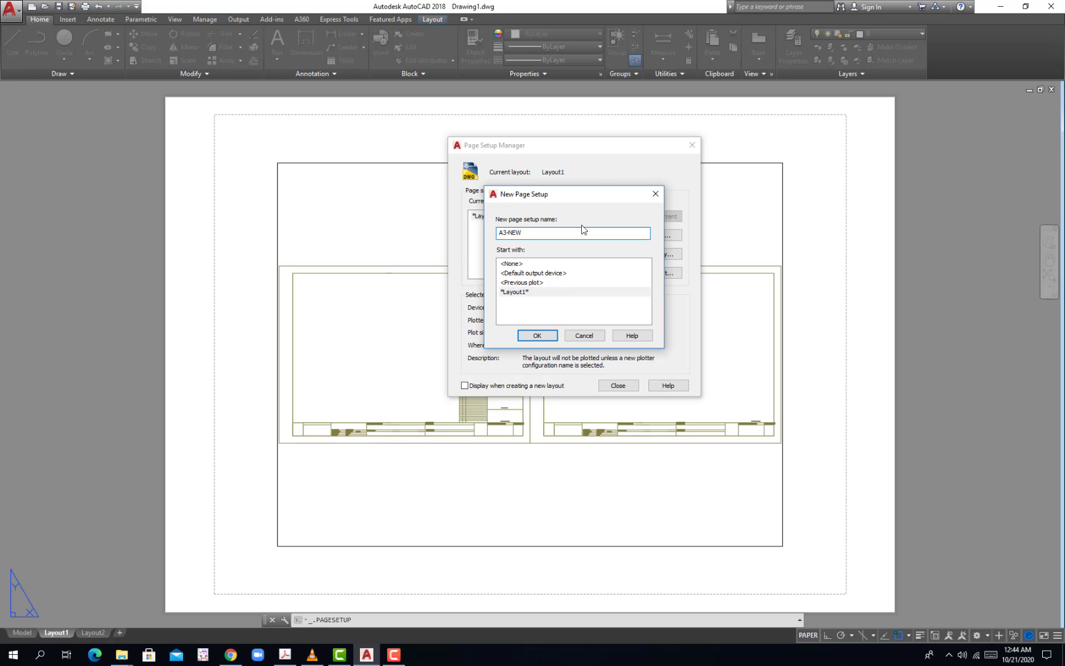
pyautogui.click(554, 336)
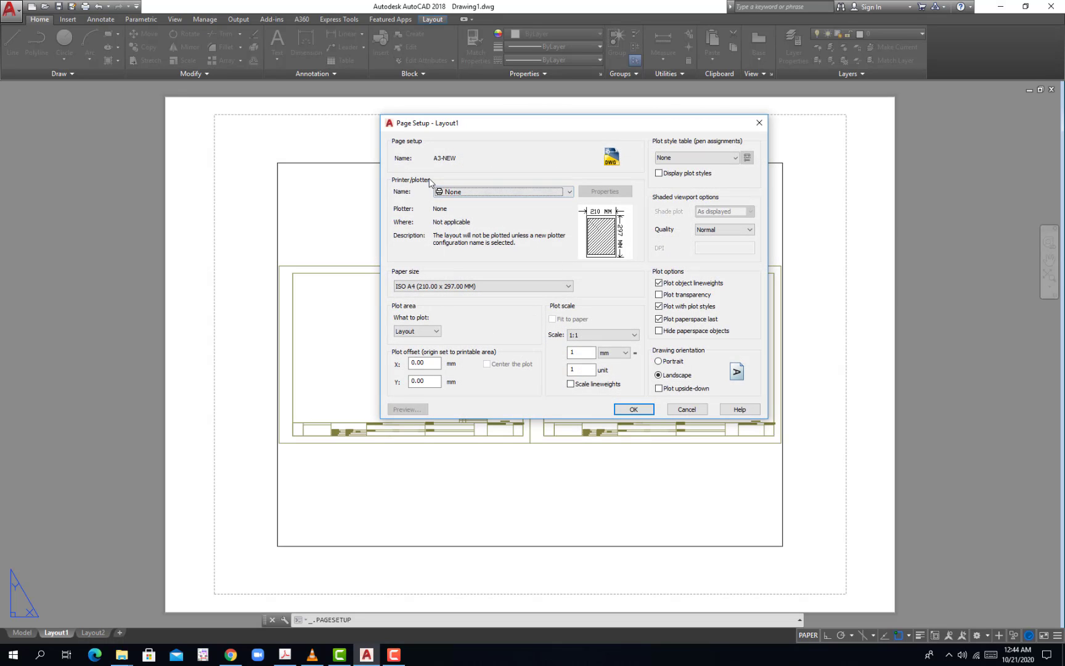
# - Set DWG To PDF.pc3 as the A3-NEW setup's plotter and open its properties
pyautogui.click(532, 194)
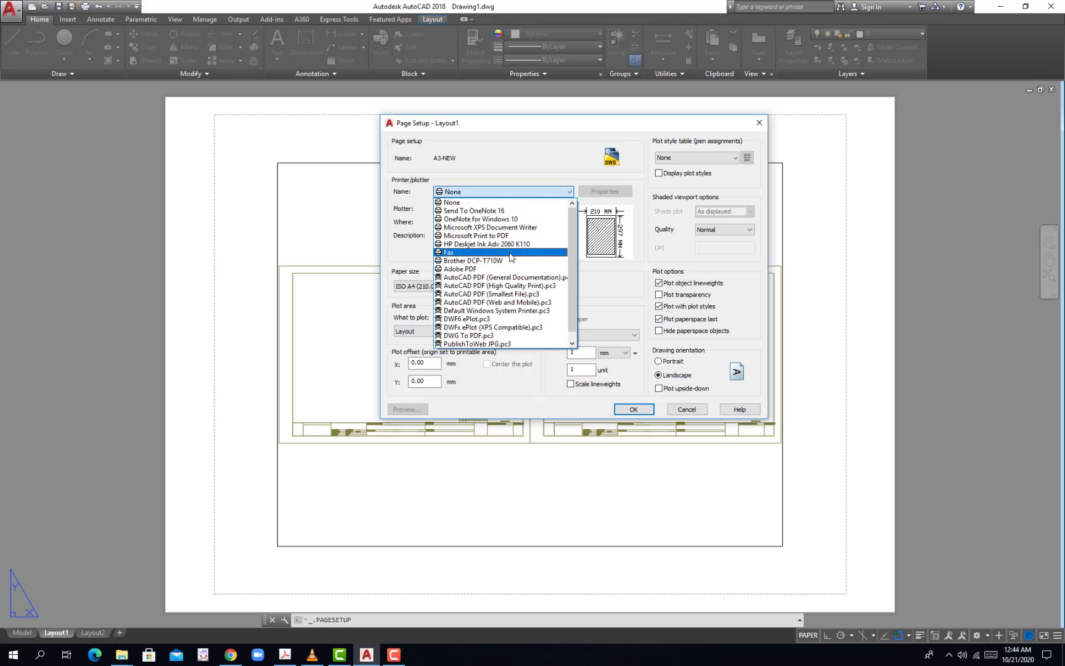
pyautogui.click(516, 337)
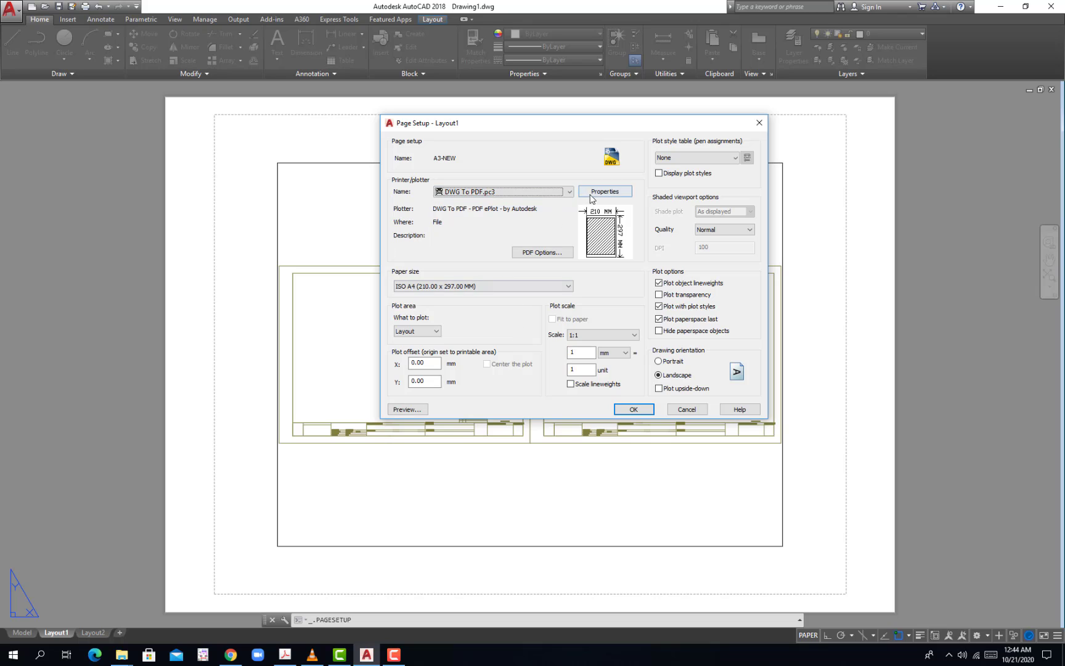
pyautogui.click(602, 192)
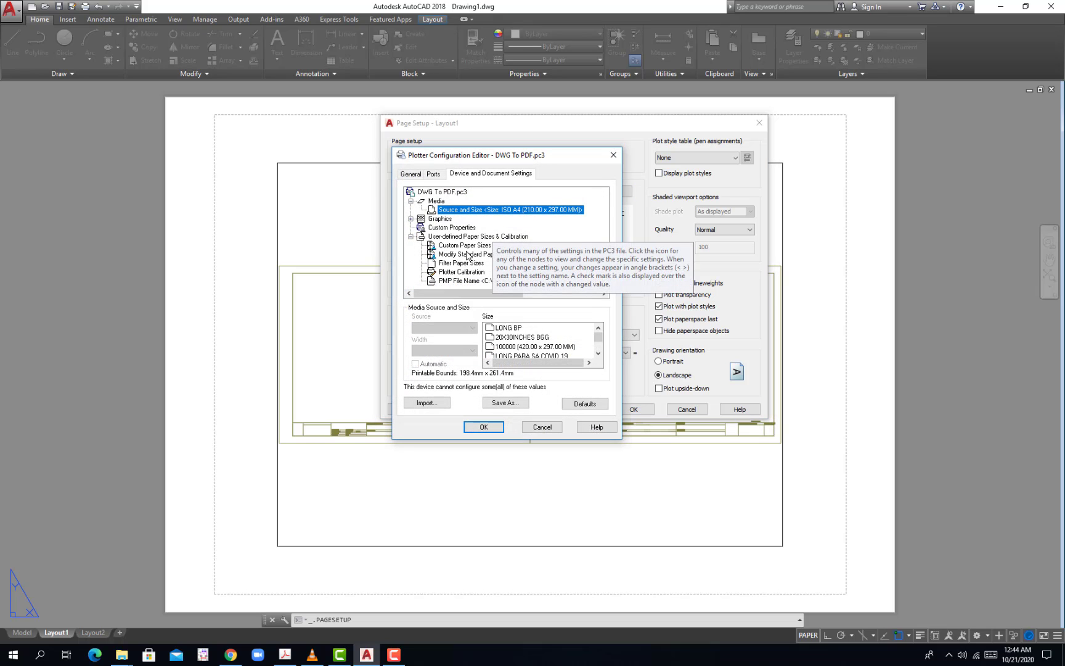
# - Start a new custom paper size from scratch with width 420 and height 297 mm
pyautogui.click(466, 246)
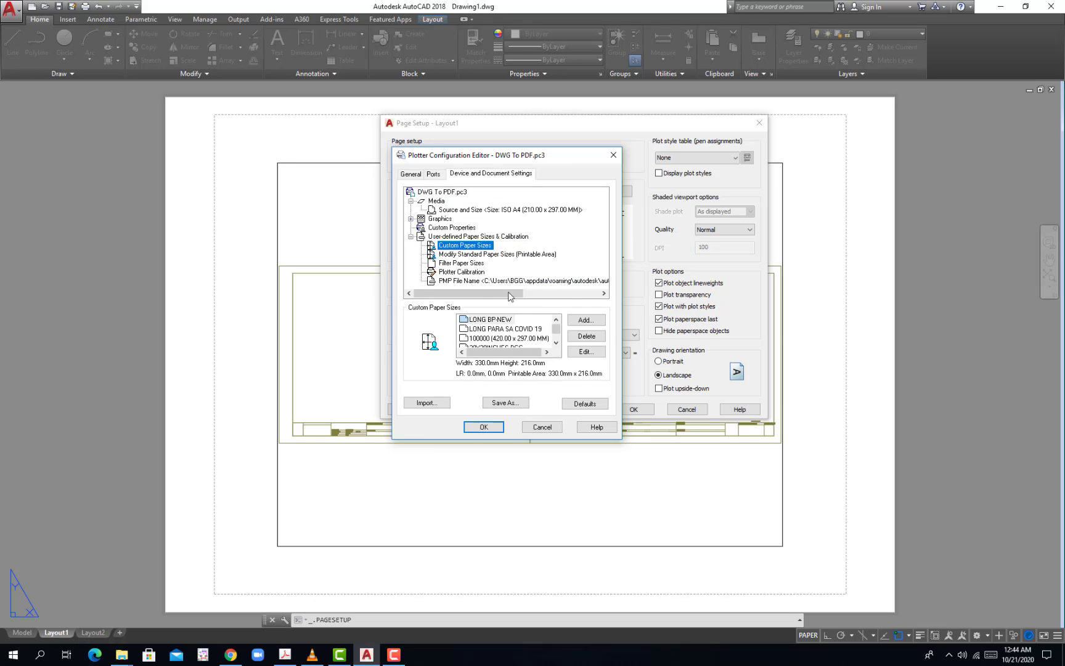
pyautogui.click(585, 321)
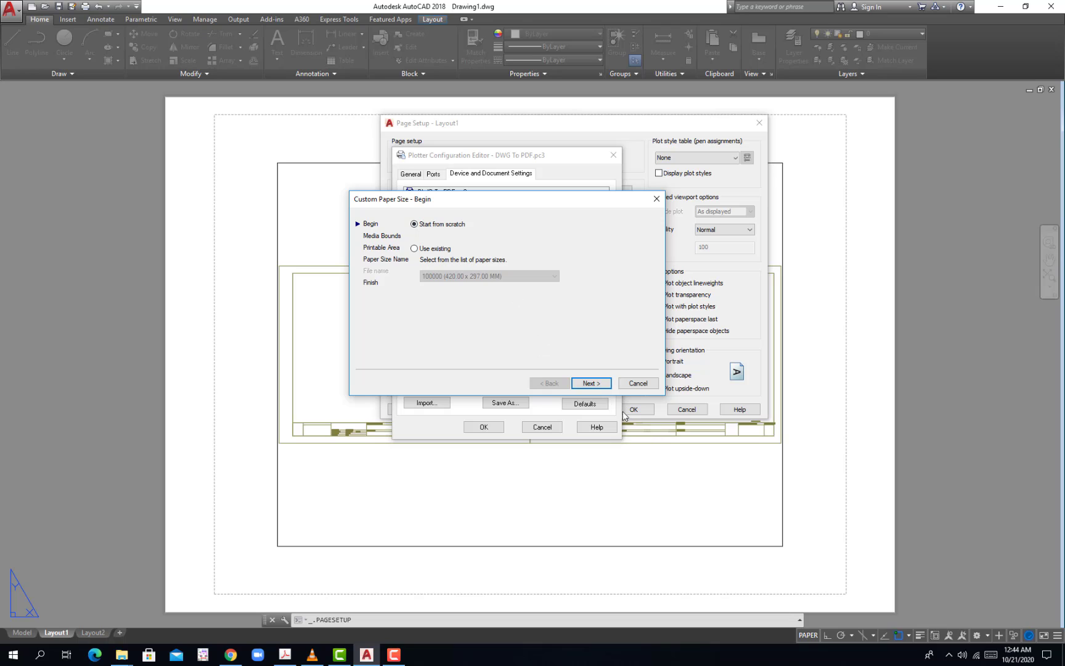
pyautogui.click(592, 384)
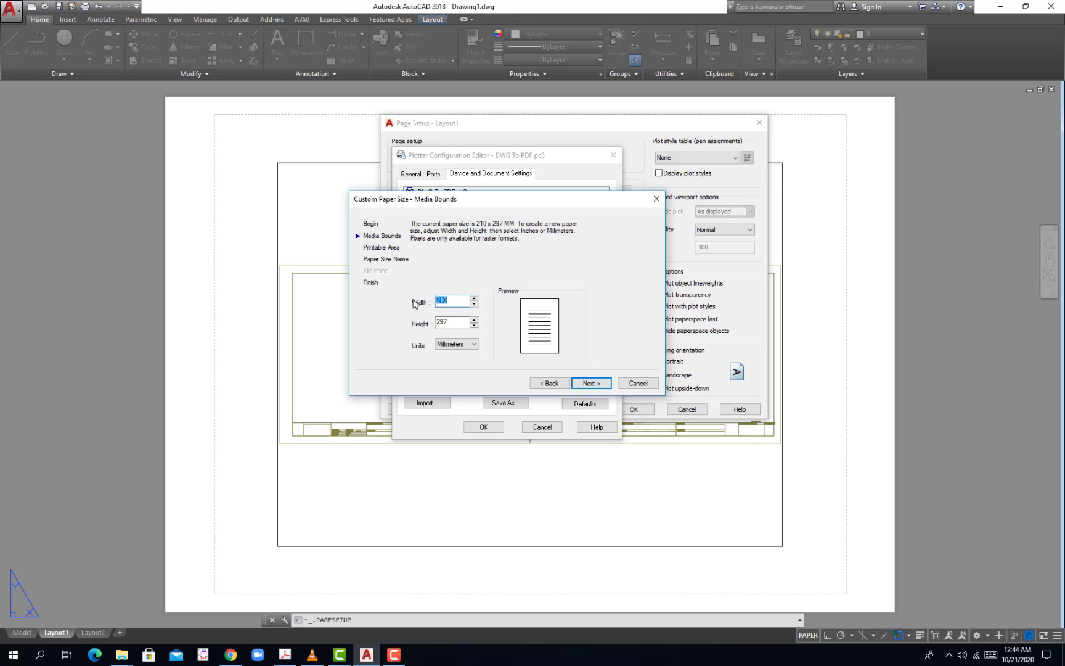
pyautogui.write('420')
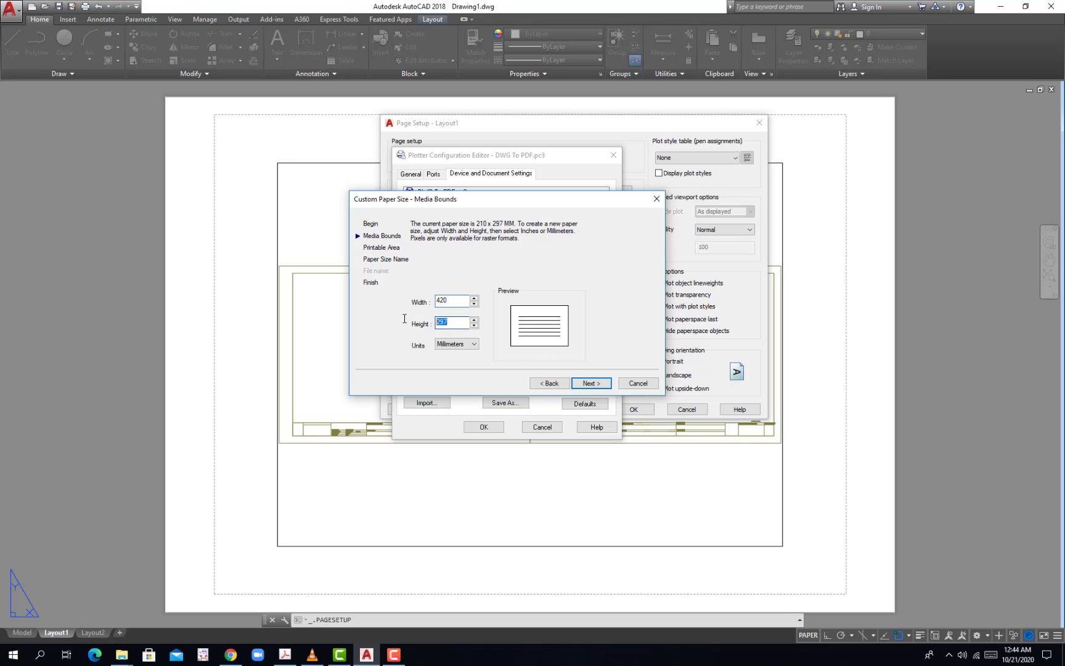
pyautogui.write('294')
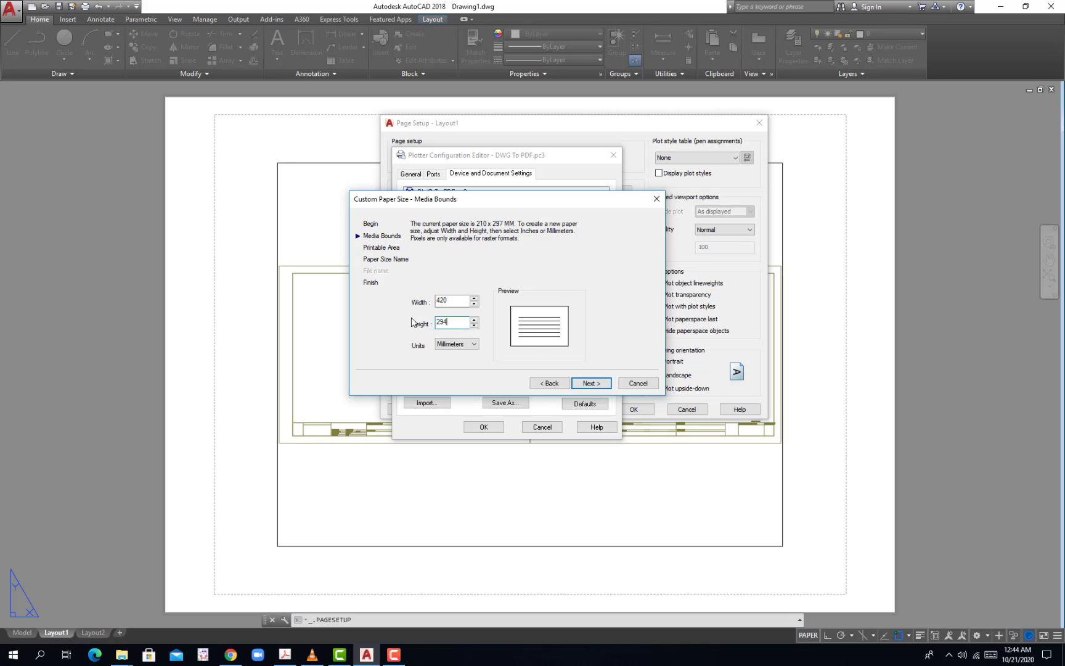
pyautogui.press('BackSpace')
pyautogui.write('7')
# - Set all printable margins to 0, name the paper size A3-NEW, and finish
pyautogui.click(602, 385)
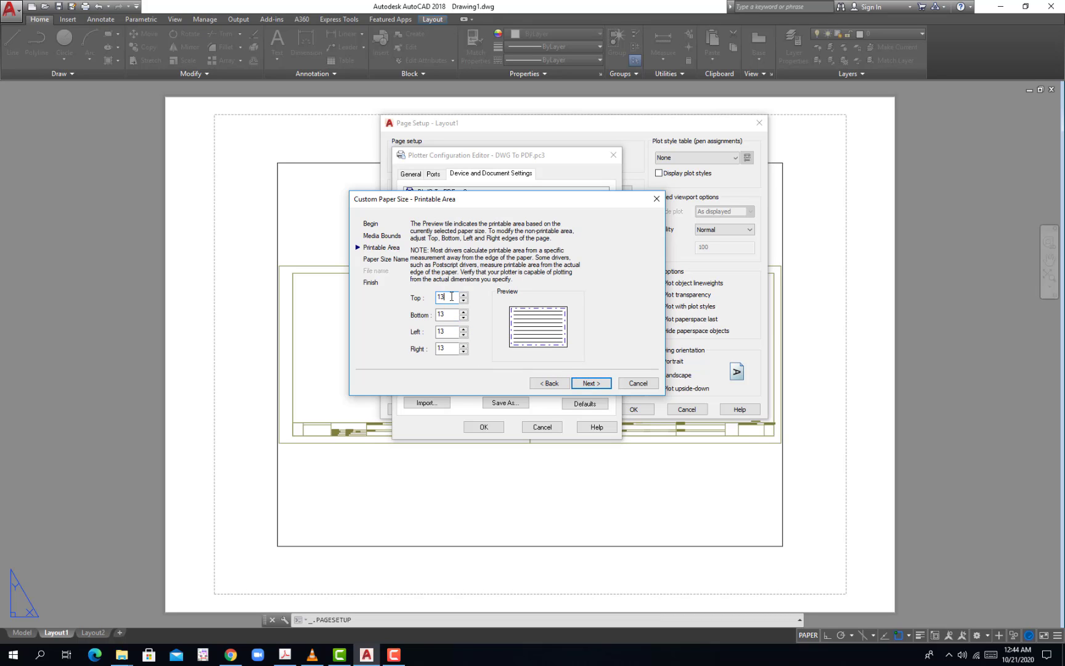
pyautogui.write('0')
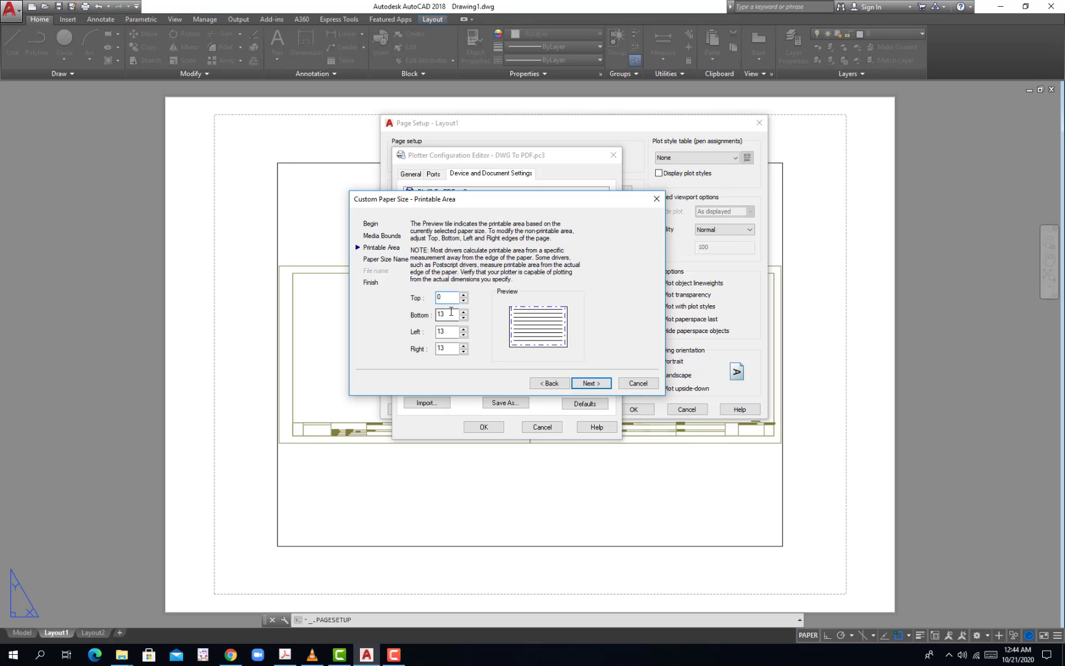
pyautogui.press('Tab')
pyautogui.write('0')
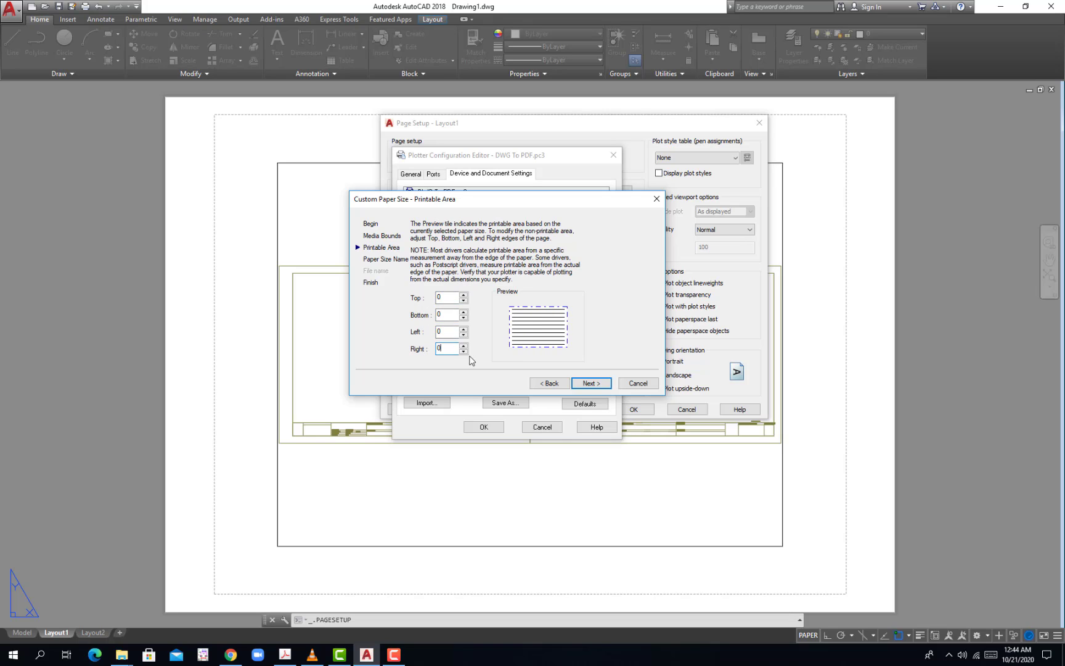
pyautogui.click(603, 386)
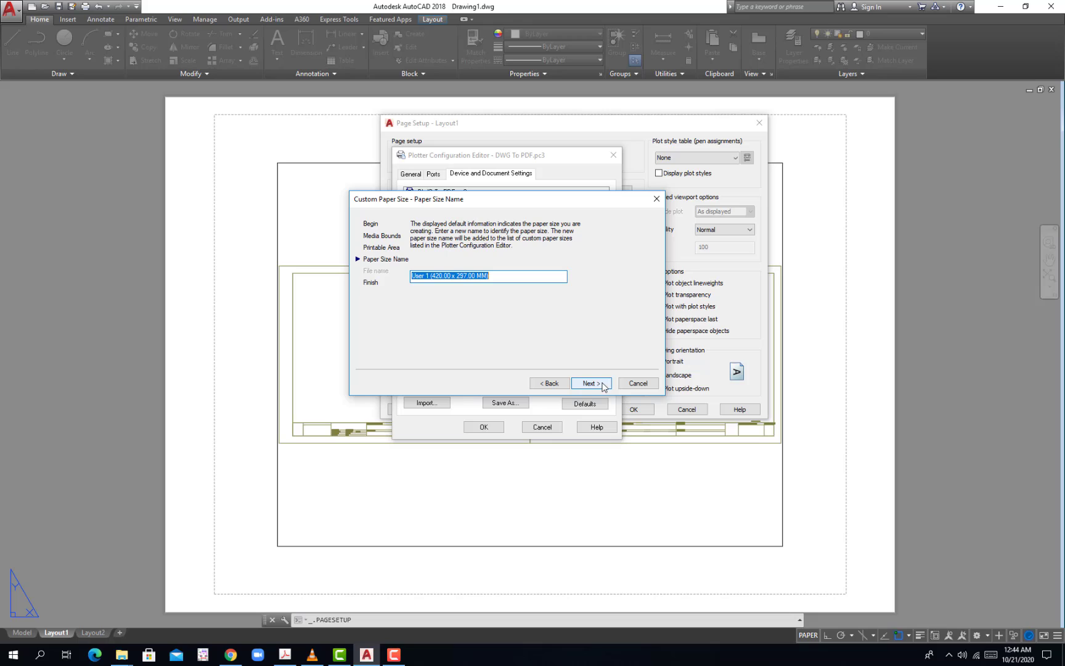
pyautogui.click(432, 275)
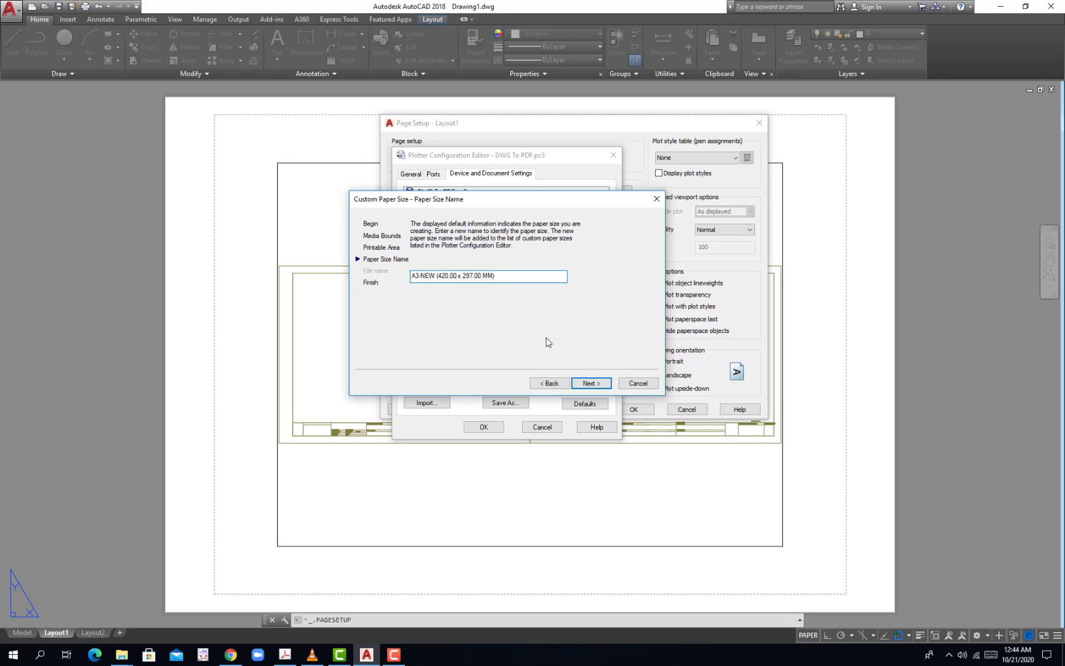
pyautogui.click(587, 384)
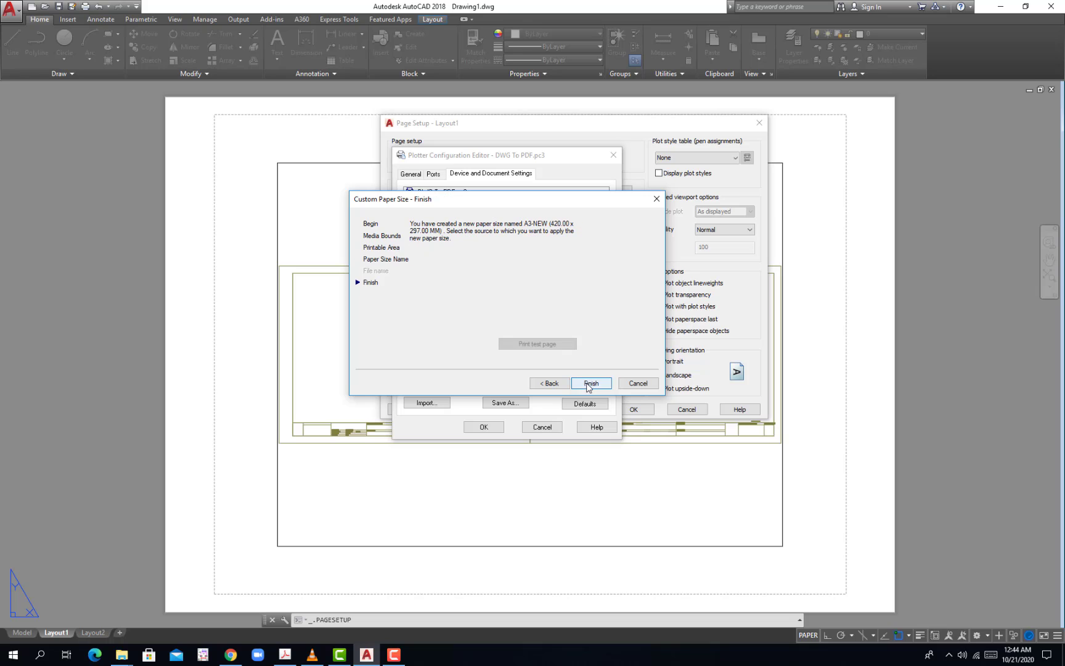
pyautogui.click(591, 383)
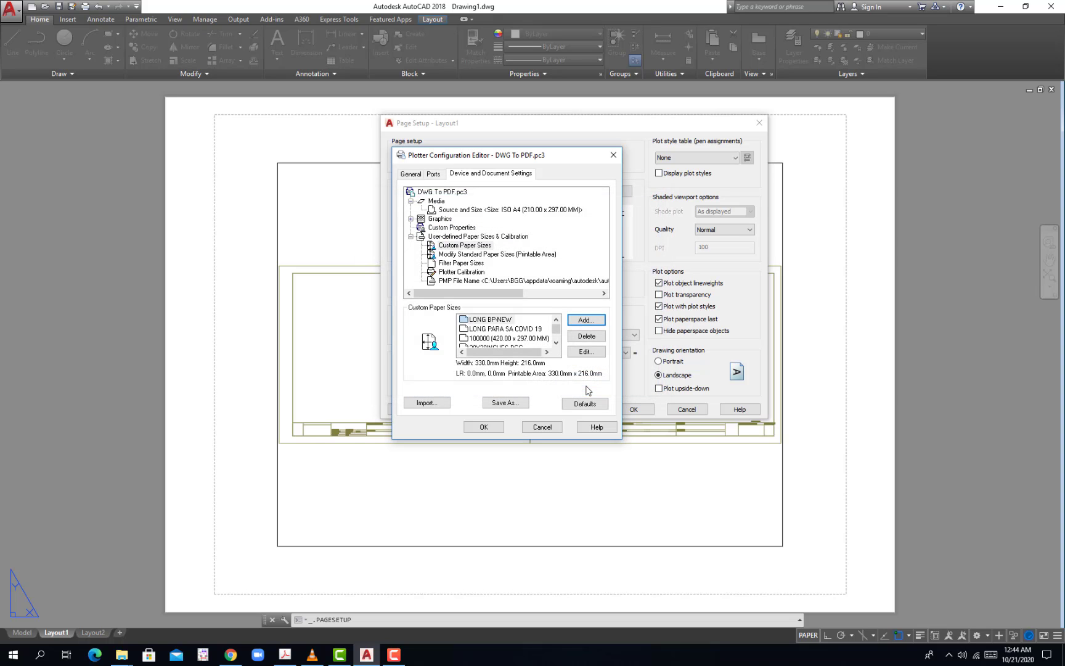
# - Keep the plotter changes and choose the A3-NEW 420 x 297 paper in the A3-NEW setup
pyautogui.click(484, 427)
pyautogui.click(635, 409)
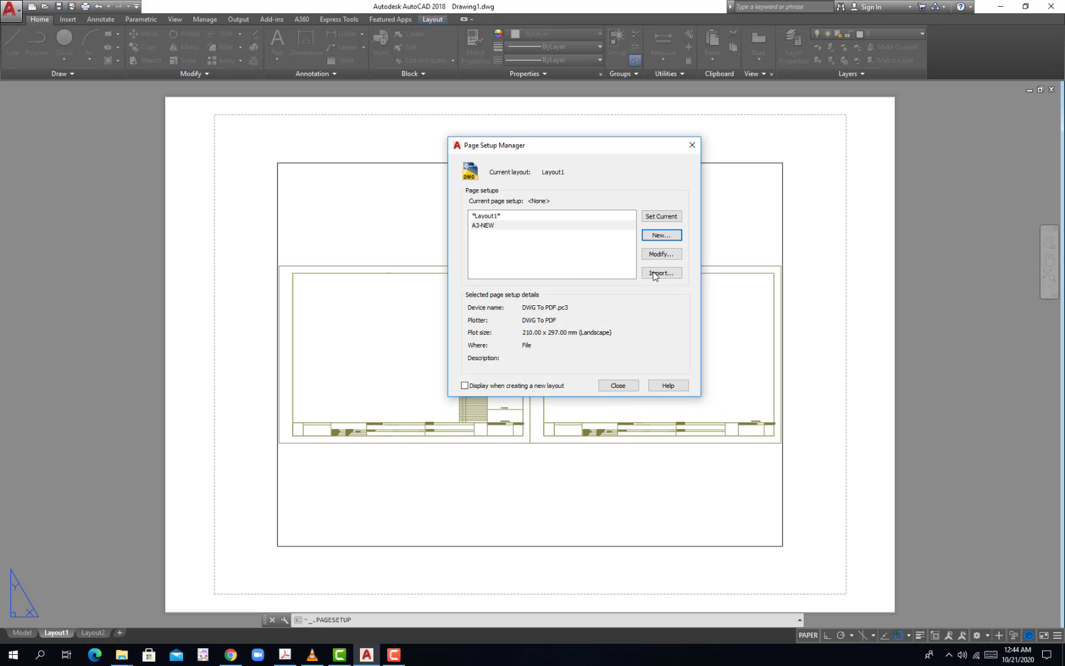
pyautogui.click(666, 256)
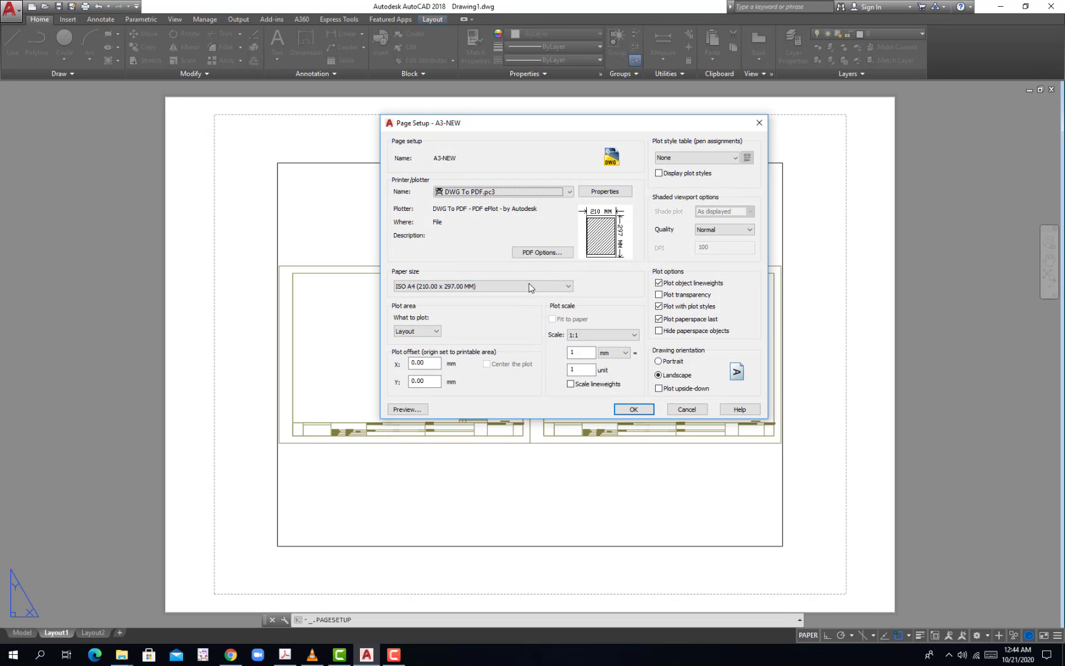
pyautogui.click(530, 286)
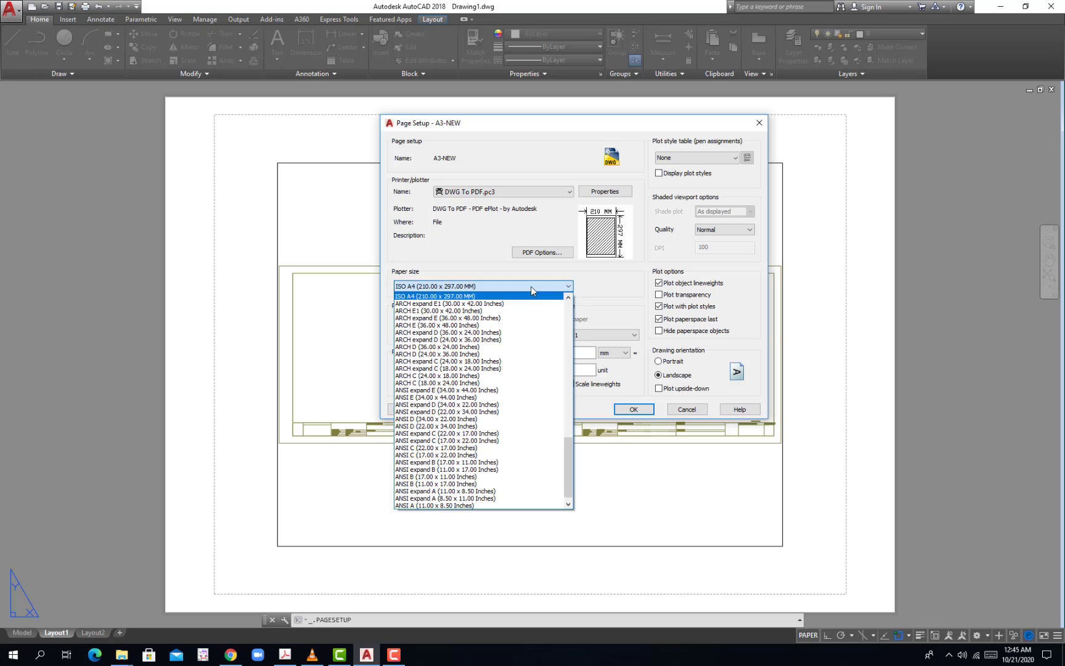
pyautogui.moveTo(570, 442); pyautogui.dragTo(572, 318)
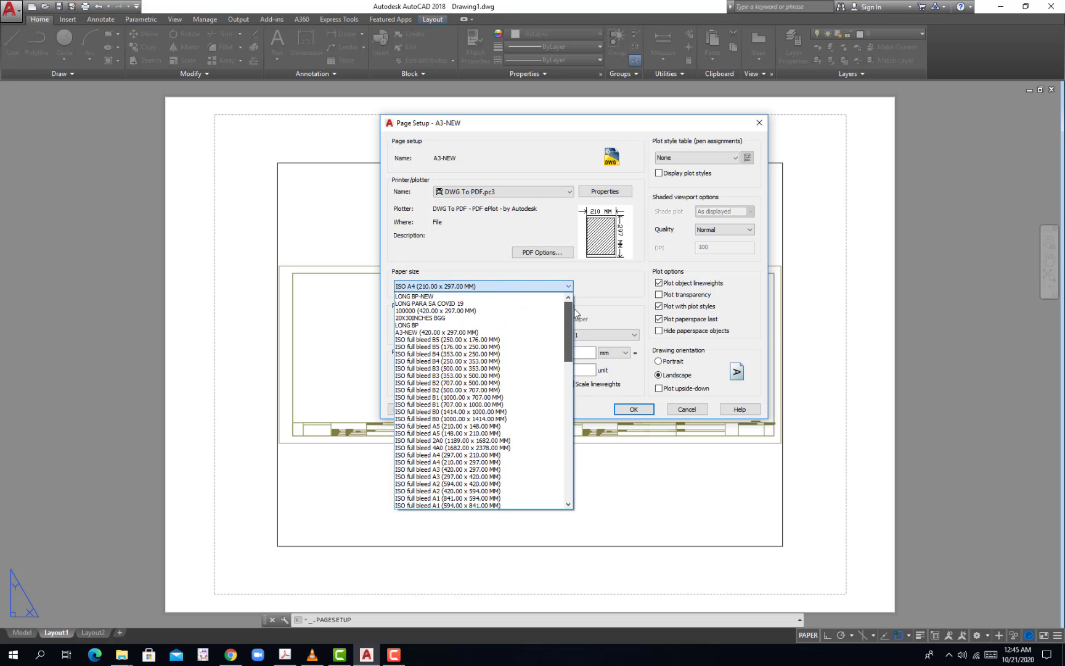
pyautogui.click(490, 333)
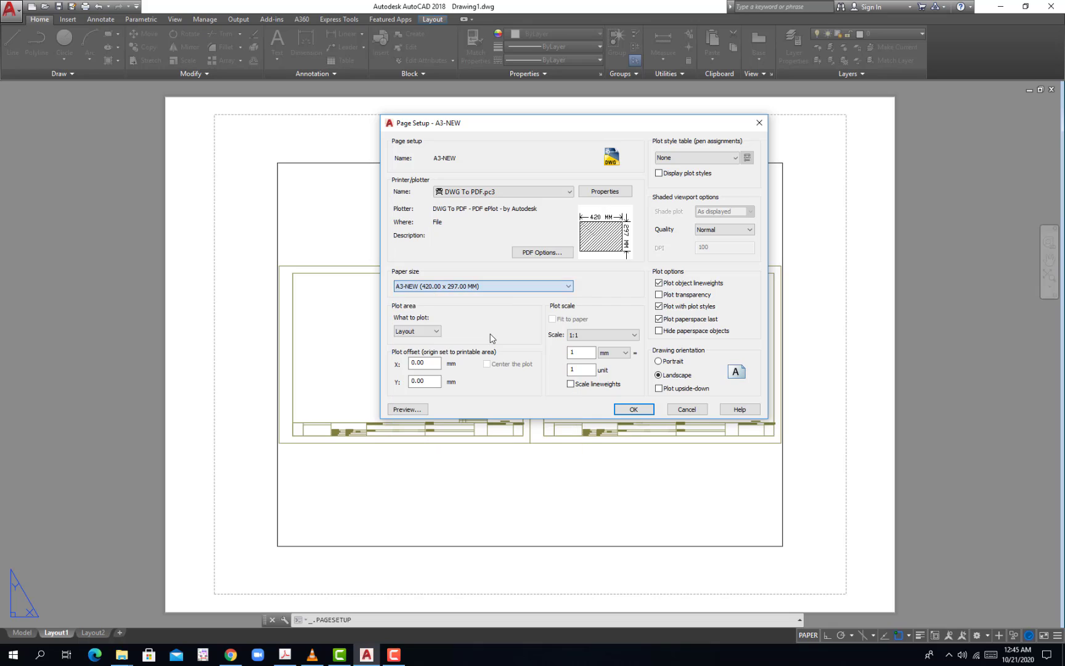
# - Try ISO full bleed 2A0, revert to A3-NEW paper, and make A3-NEW current for Layout1
pyautogui.click(567, 286)
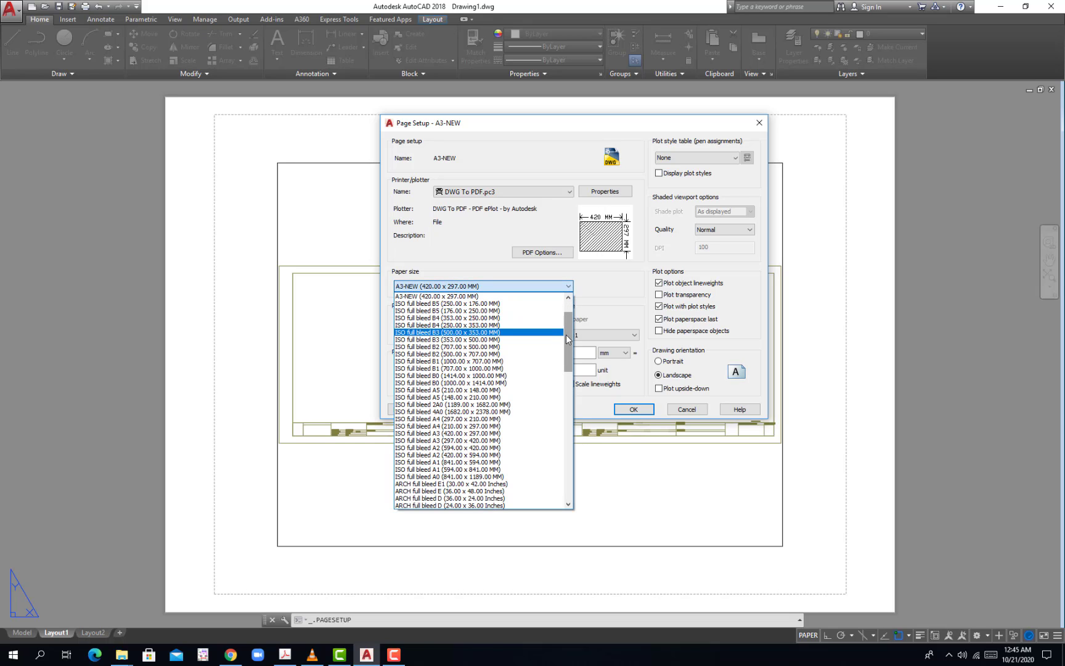
pyautogui.scroll(-2, 571, 344)
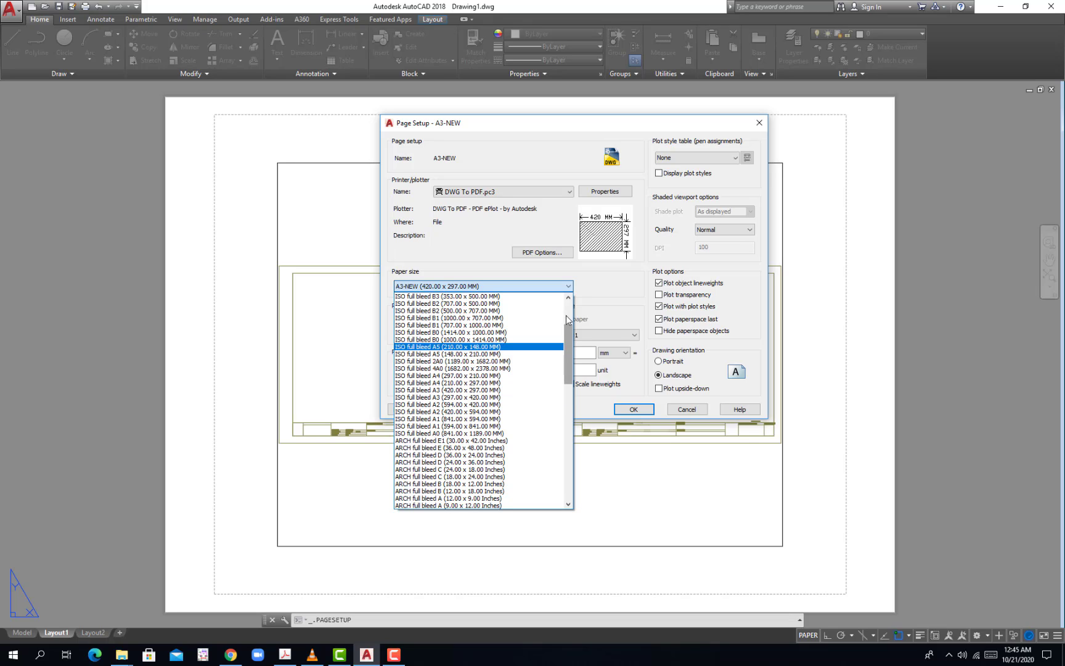
pyautogui.click(558, 362)
pyautogui.click(567, 286)
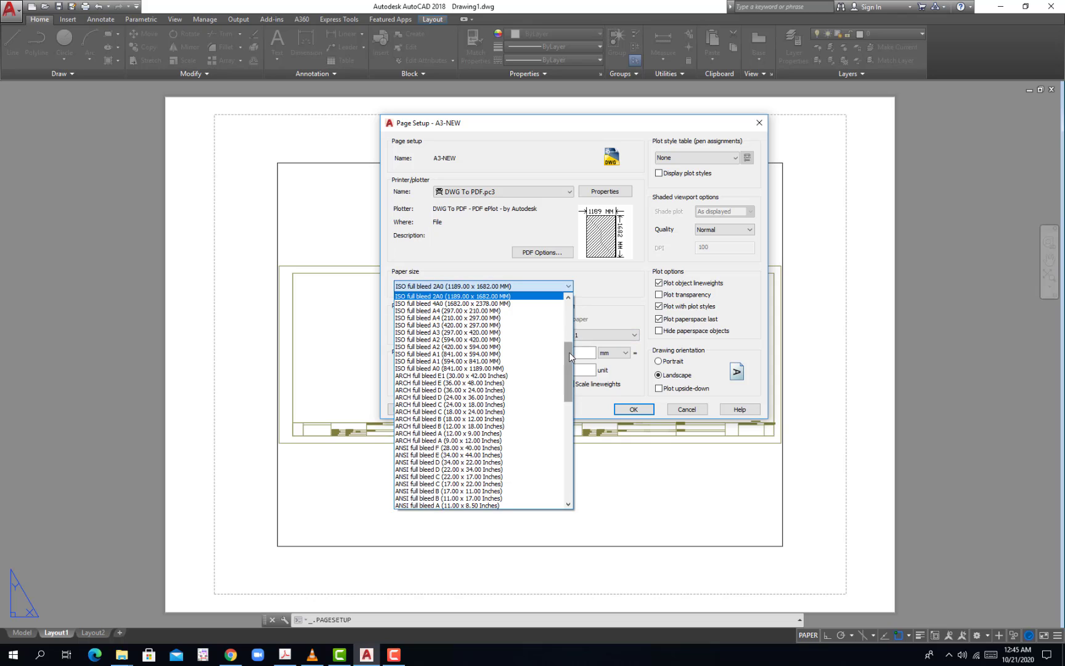
pyautogui.scroll(10, 481, 435)
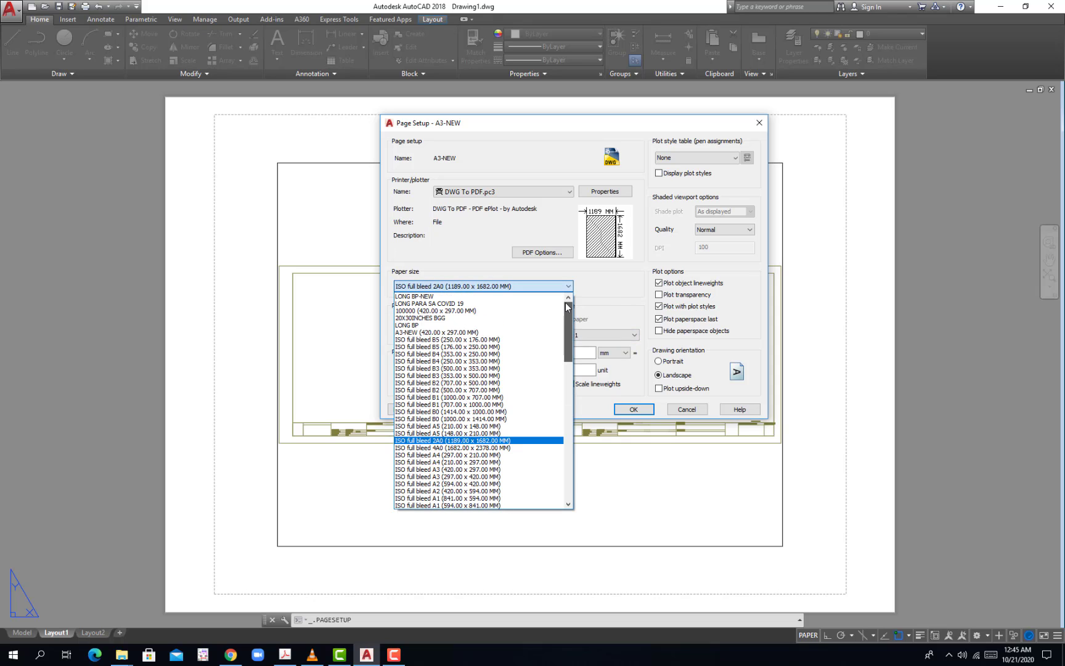
pyautogui.click(494, 329)
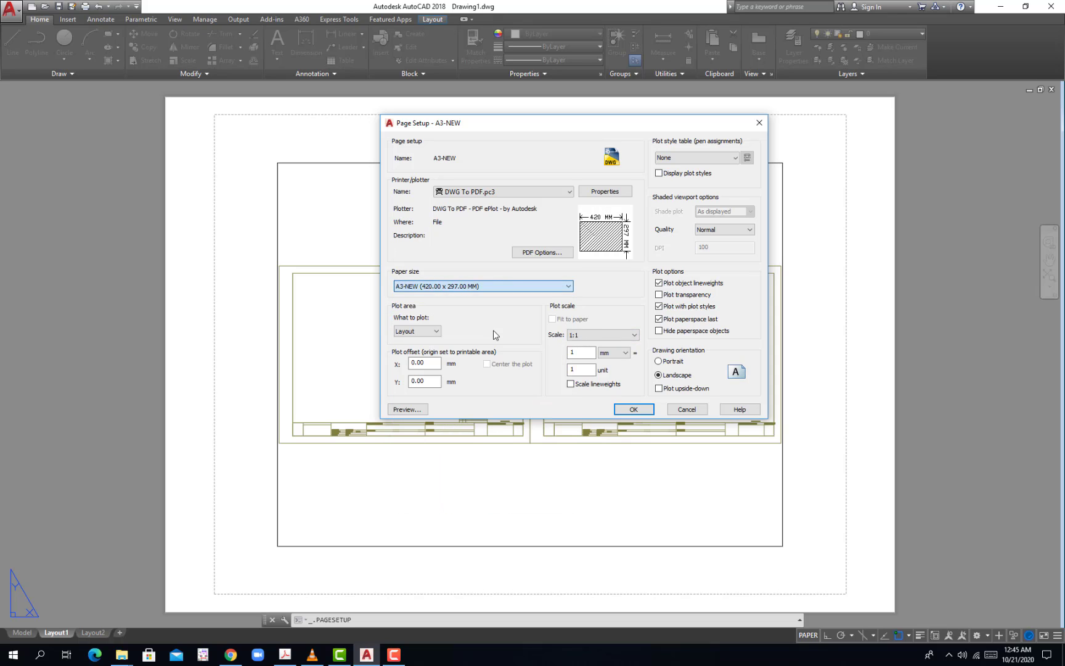
pyautogui.click(633, 409)
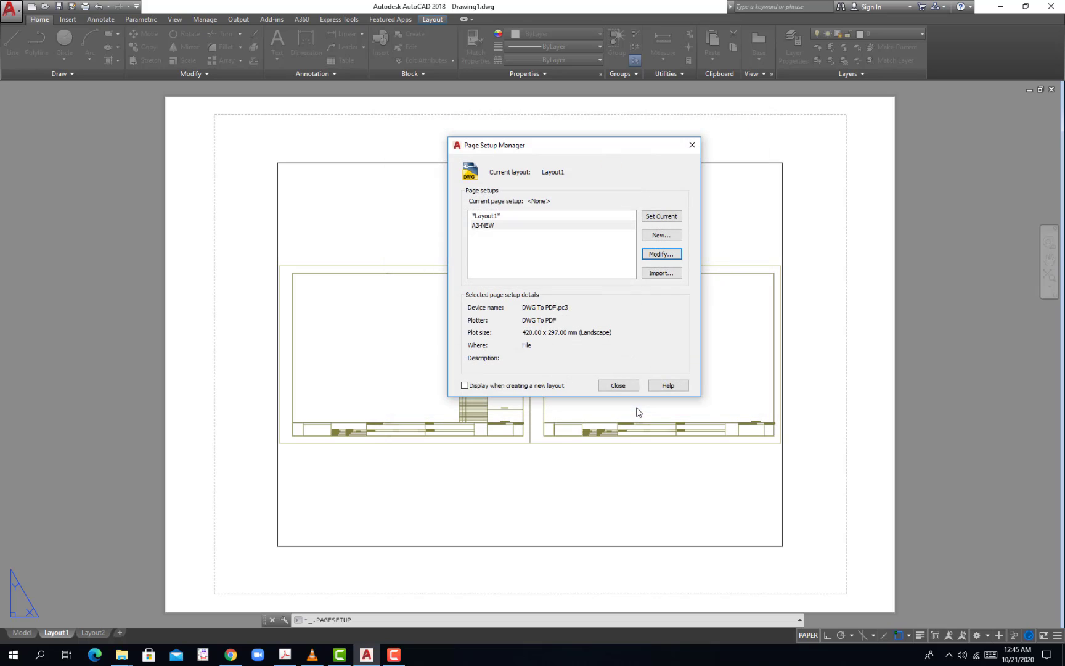
pyautogui.doubleClick(487, 224)
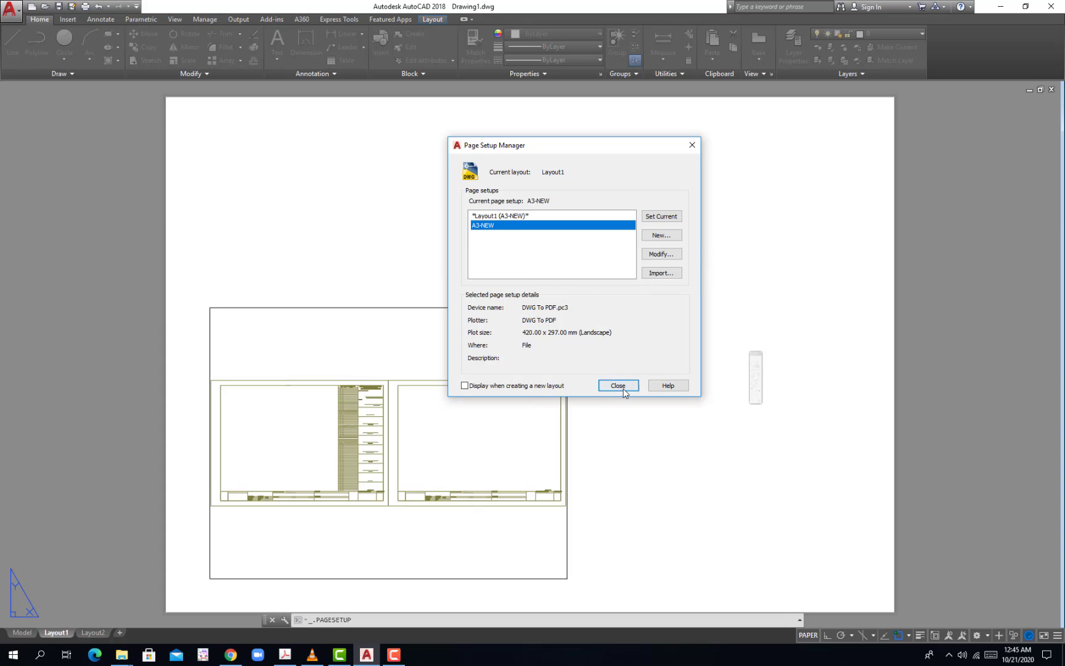
pyautogui.click(692, 145)
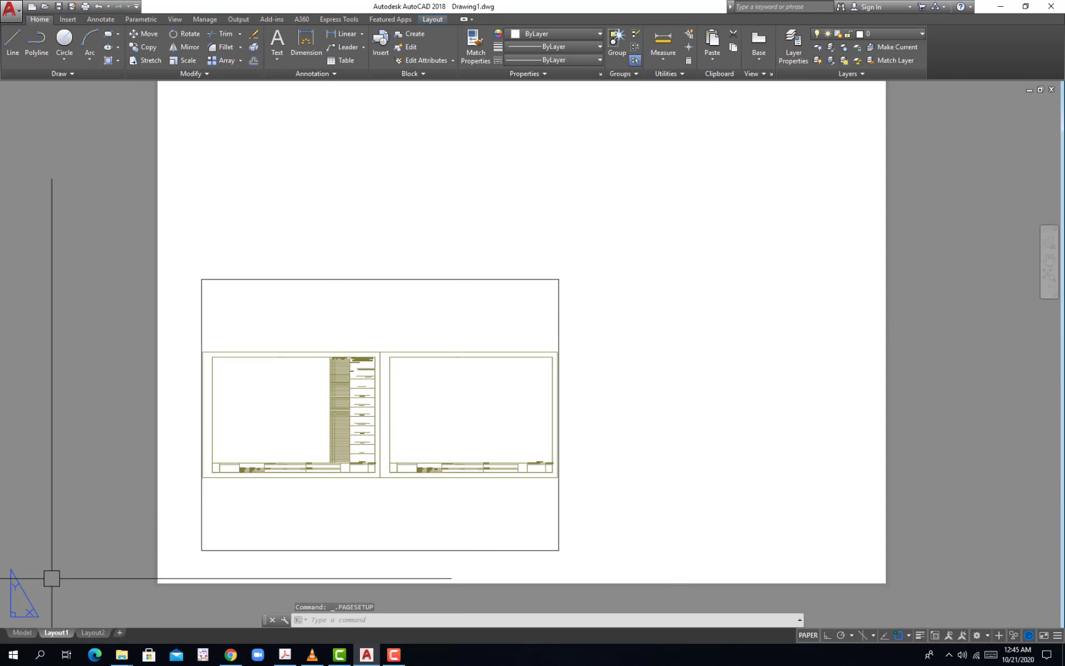
# - Plot from model space with DWG To PDF.pc3 on the A3-NEW 420 x 297 paper
pyautogui.click(22, 632)
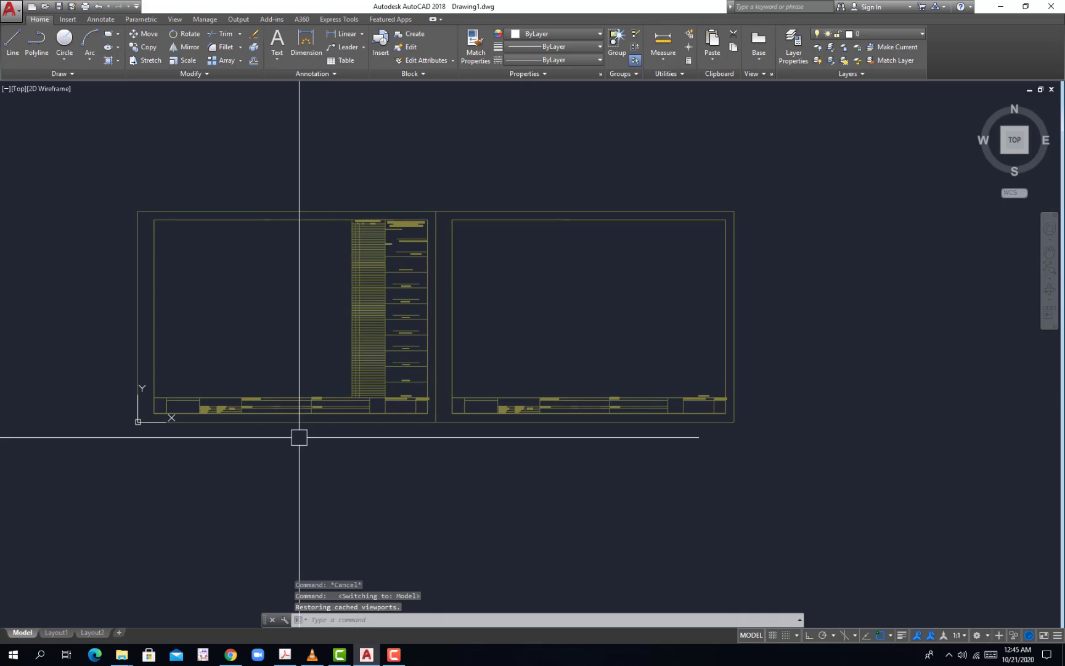
pyautogui.scroll(2, 299, 437)
pyautogui.hotkey('ctrl', 'p')
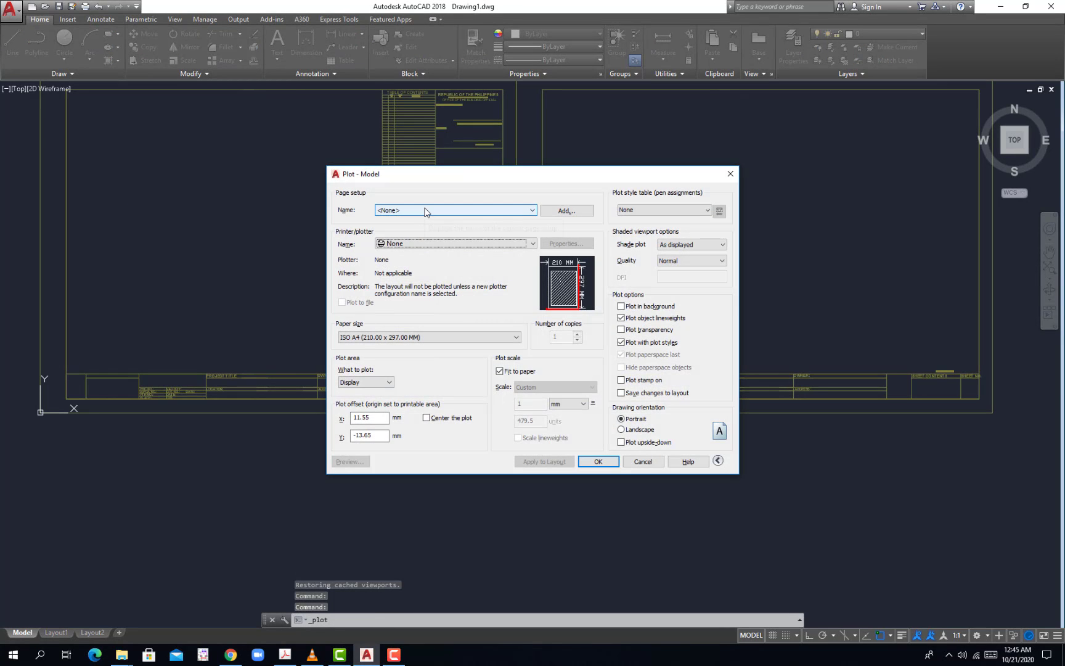
pyautogui.click(430, 244)
pyautogui.click(419, 386)
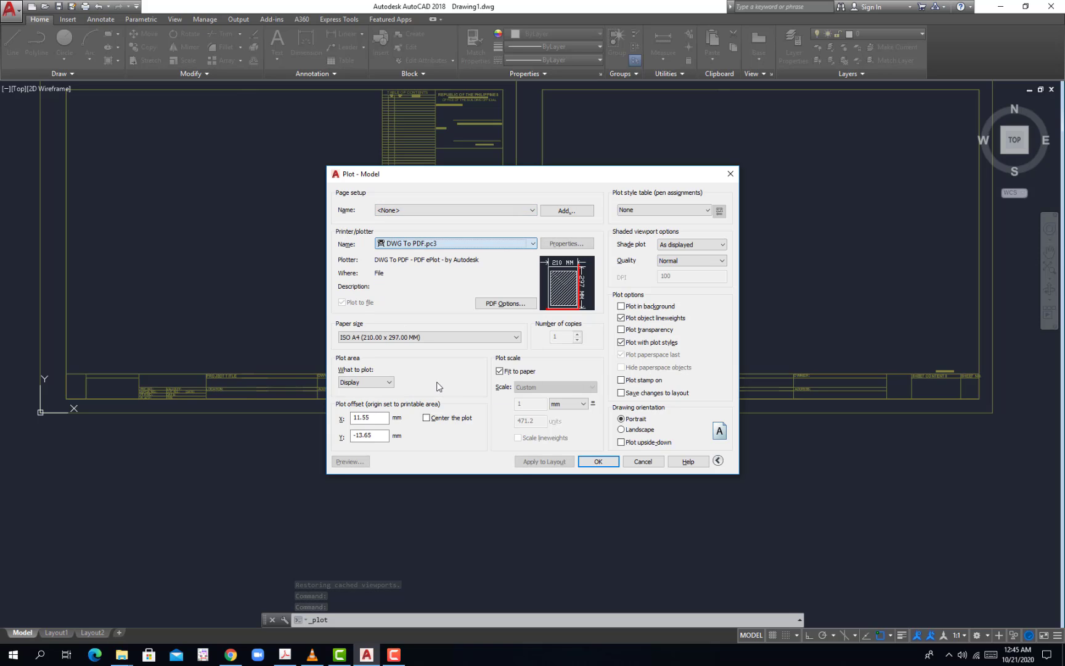
pyautogui.click(480, 337)
pyautogui.moveTo(516, 518); pyautogui.dragTo(512, 363)
pyautogui.click(437, 383)
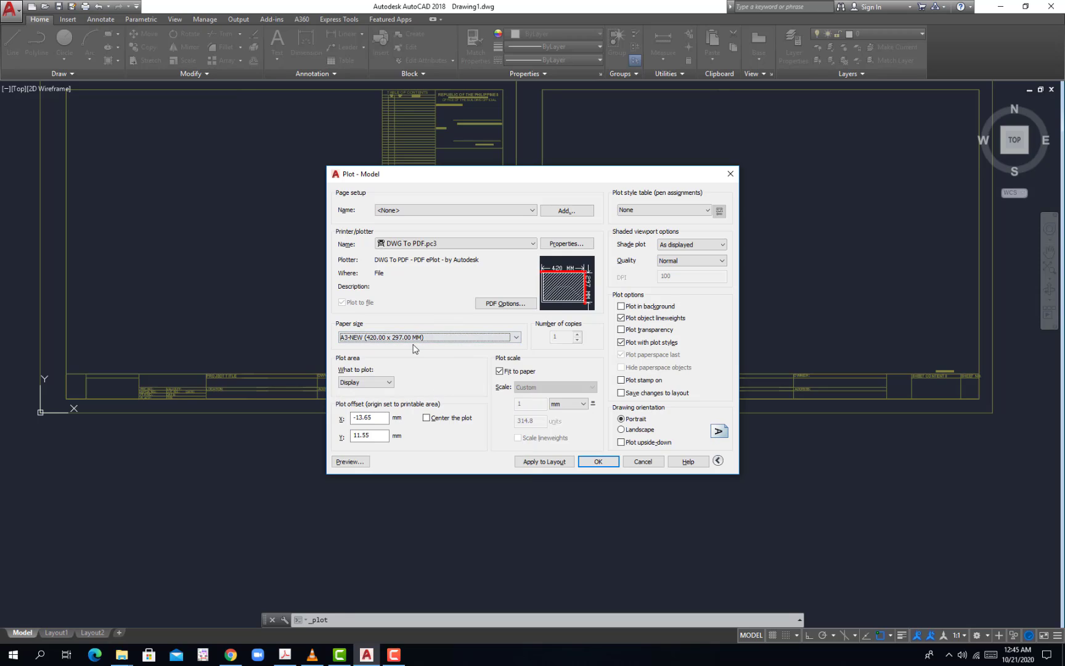
# - Turn off Fit to paper, centre the plot at 1:100, and set What to plot to Window
pyautogui.click(500, 371)
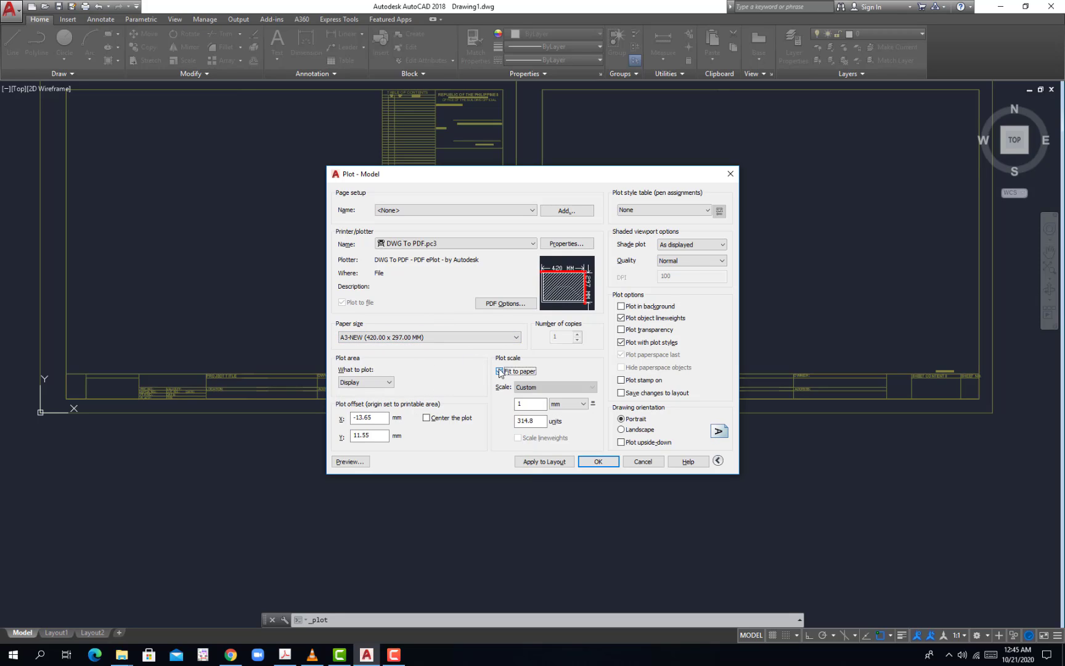
pyautogui.click(447, 422)
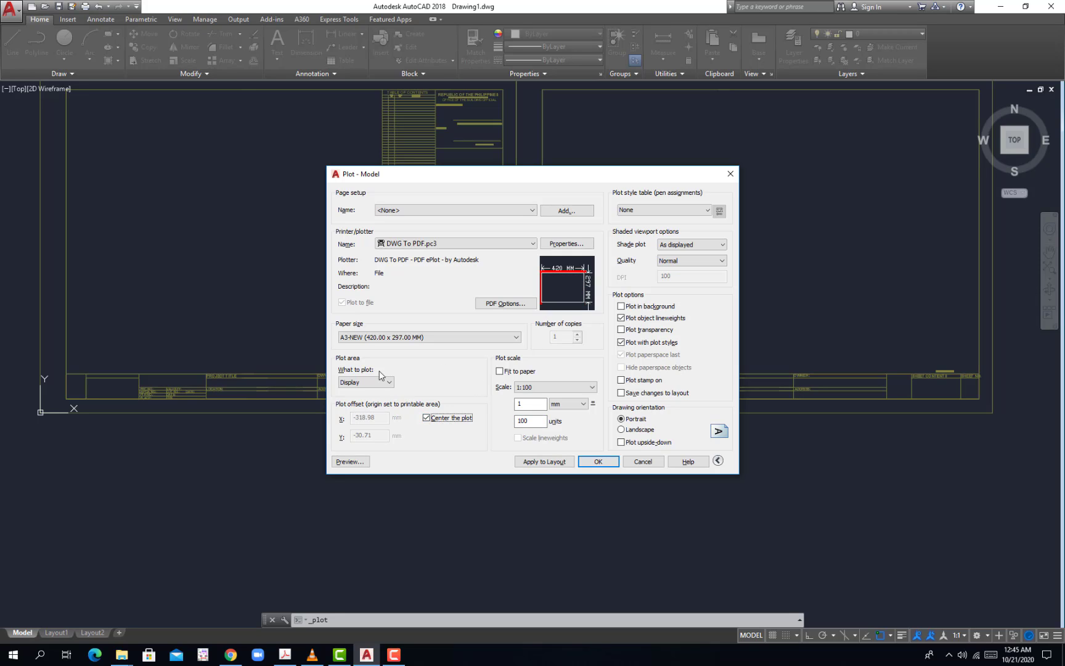
pyautogui.click(382, 382)
pyautogui.click(379, 415)
# - Pick the plot window from the left sheet's top-left to its bottom-right corner
pyautogui.scroll(-2, 316, 383)
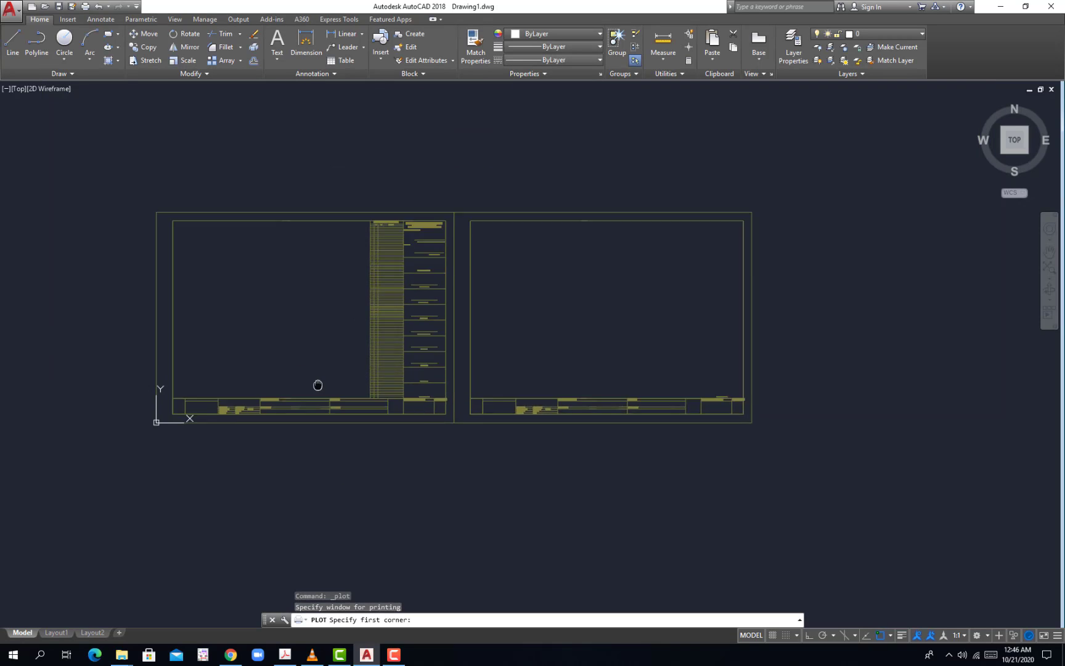
pyautogui.click(174, 240)
pyautogui.scroll(2, 410, 442)
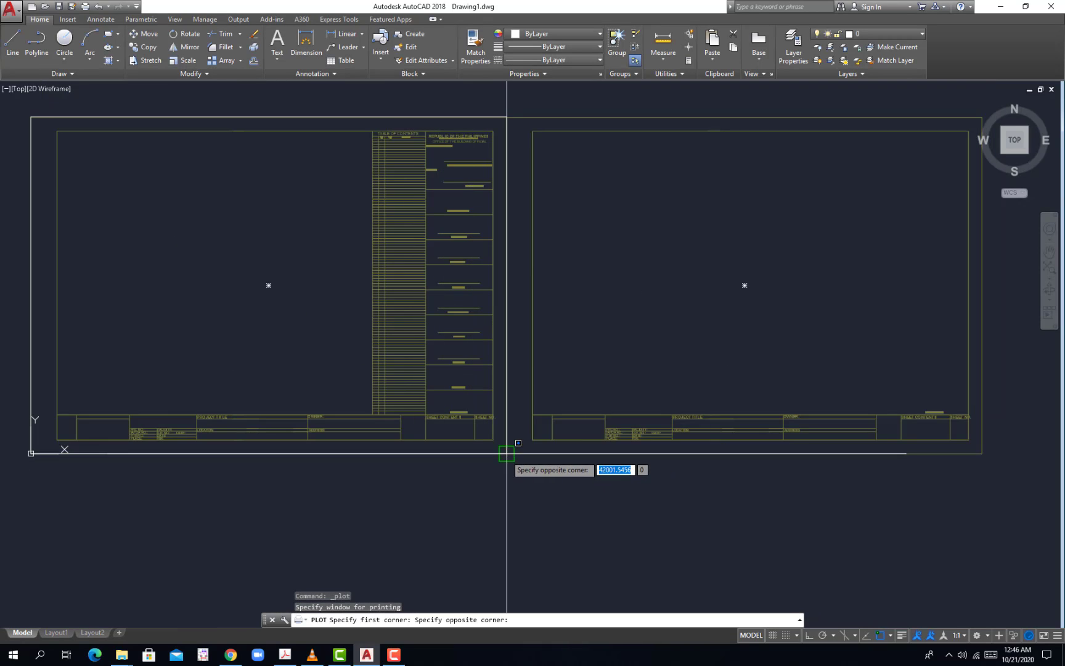
pyautogui.click(506, 453)
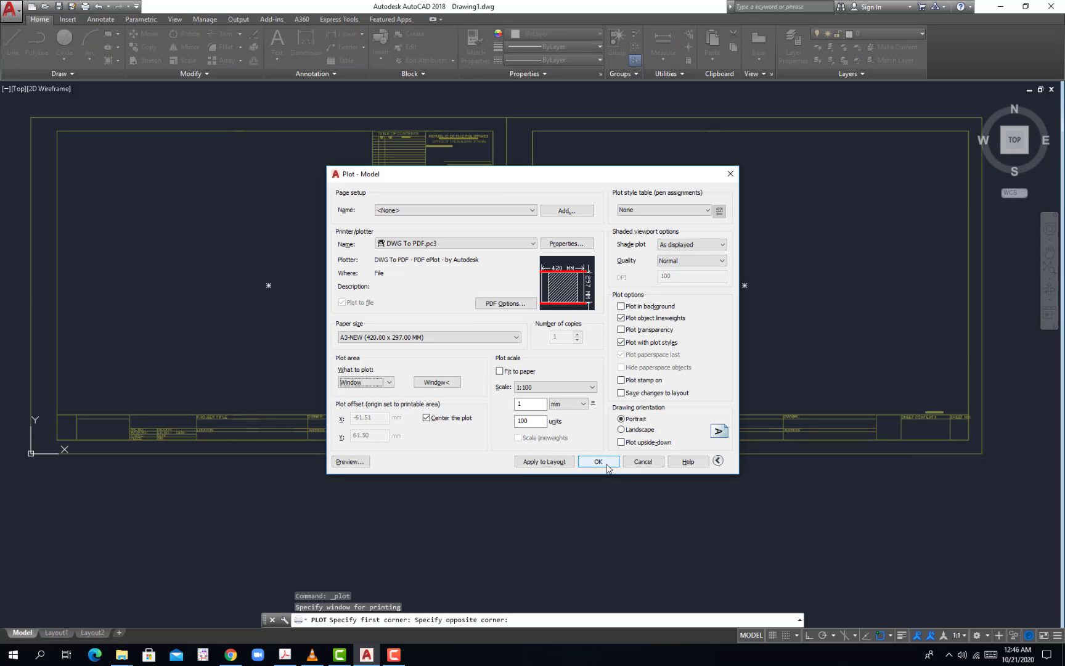
# - Use landscape and monochrome.ctb for all layouts, then plot despite the scale warning
pyautogui.click(638, 431)
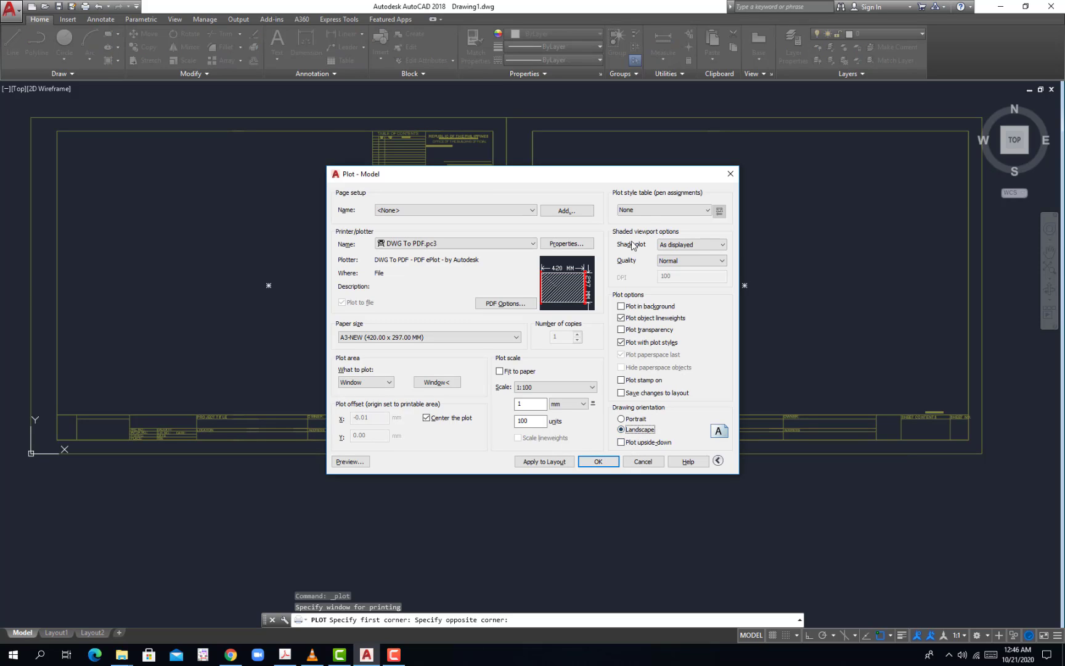
pyautogui.click(647, 212)
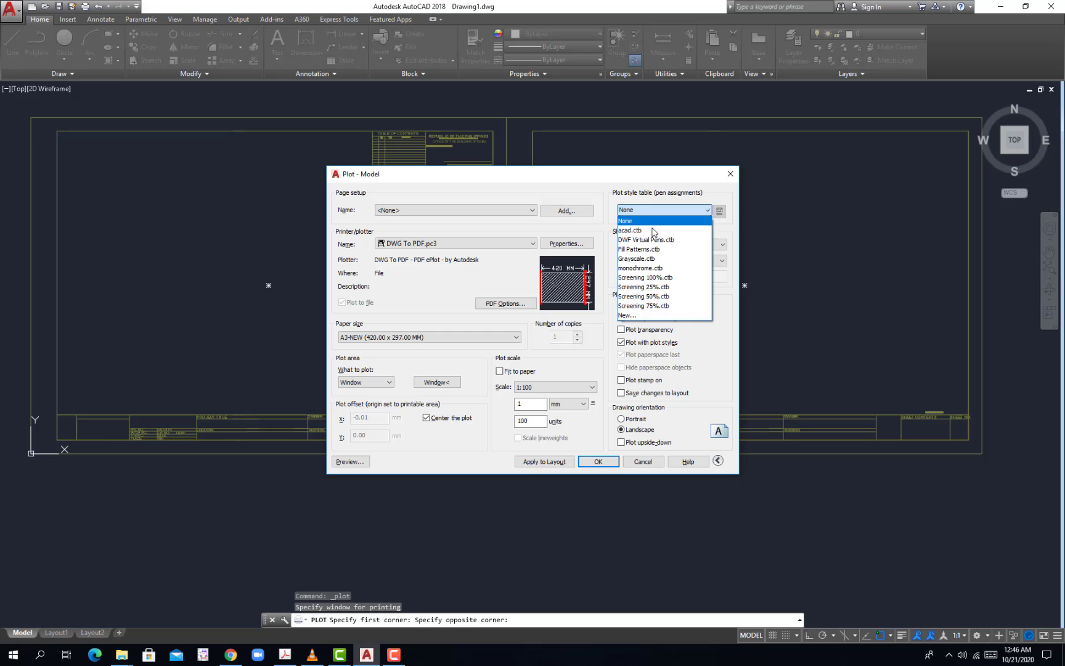
pyautogui.click(670, 269)
pyautogui.click(547, 350)
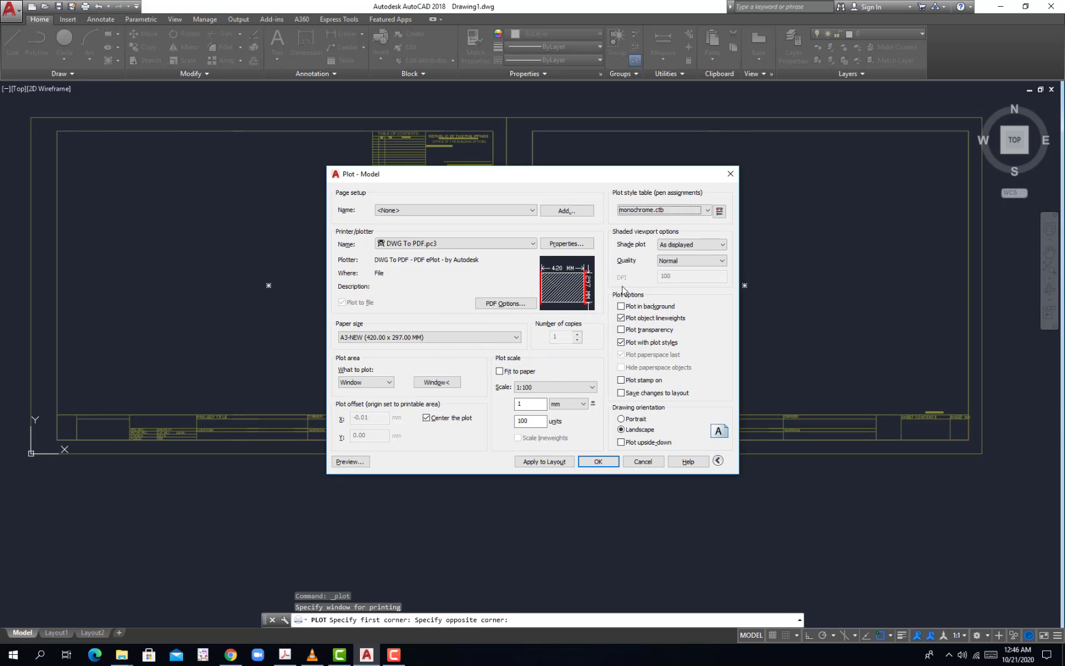
pyautogui.click(598, 462)
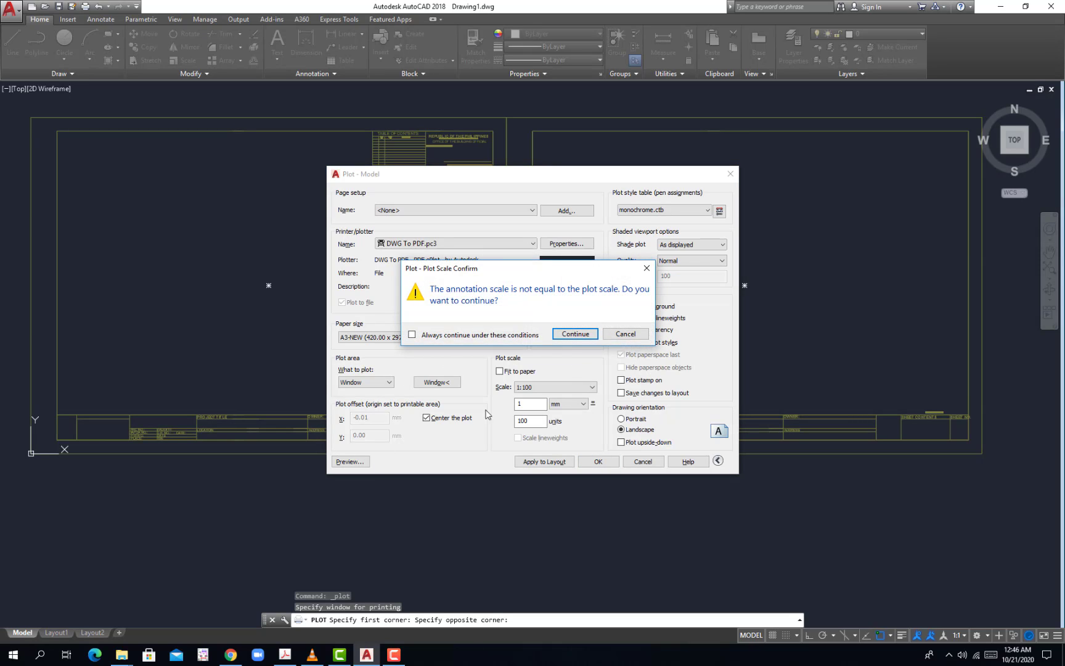
pyautogui.click(583, 336)
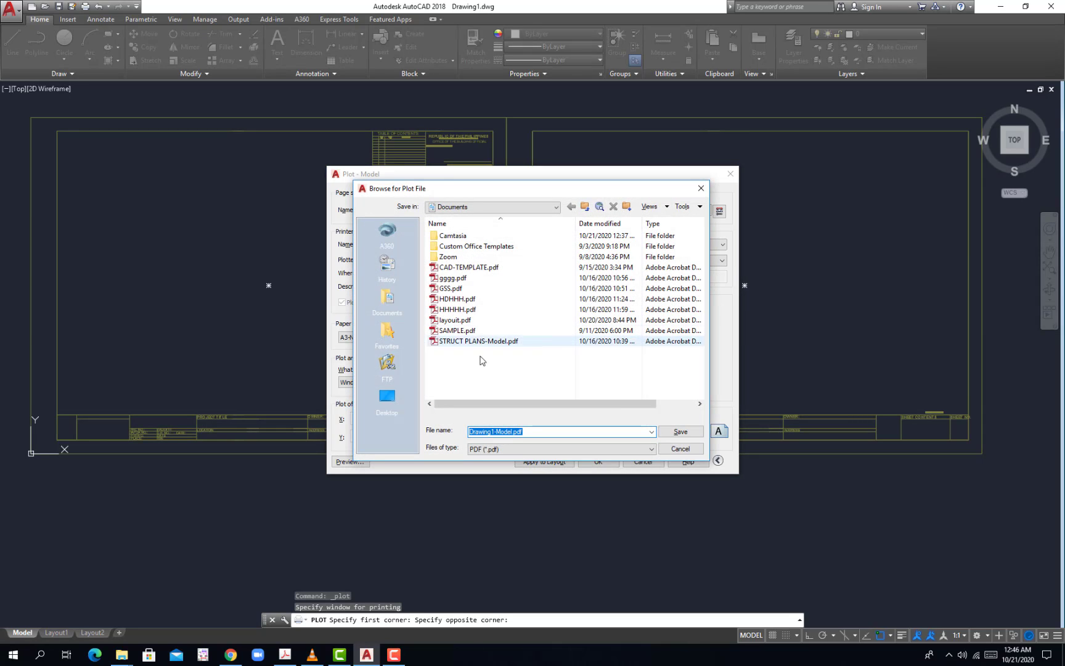
# - Save the plot file as 'GSS2.pdf' and dismiss Acrobat's Reading Untagged Document prompt
pyautogui.write('GSS2.pdf')
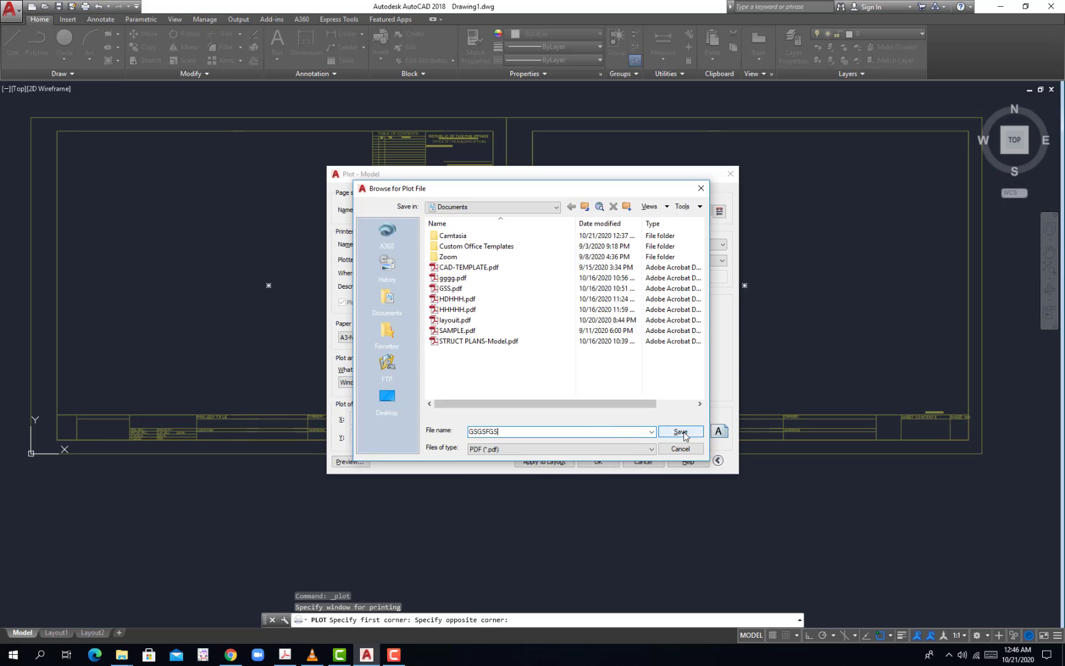
pyautogui.click(680, 431)
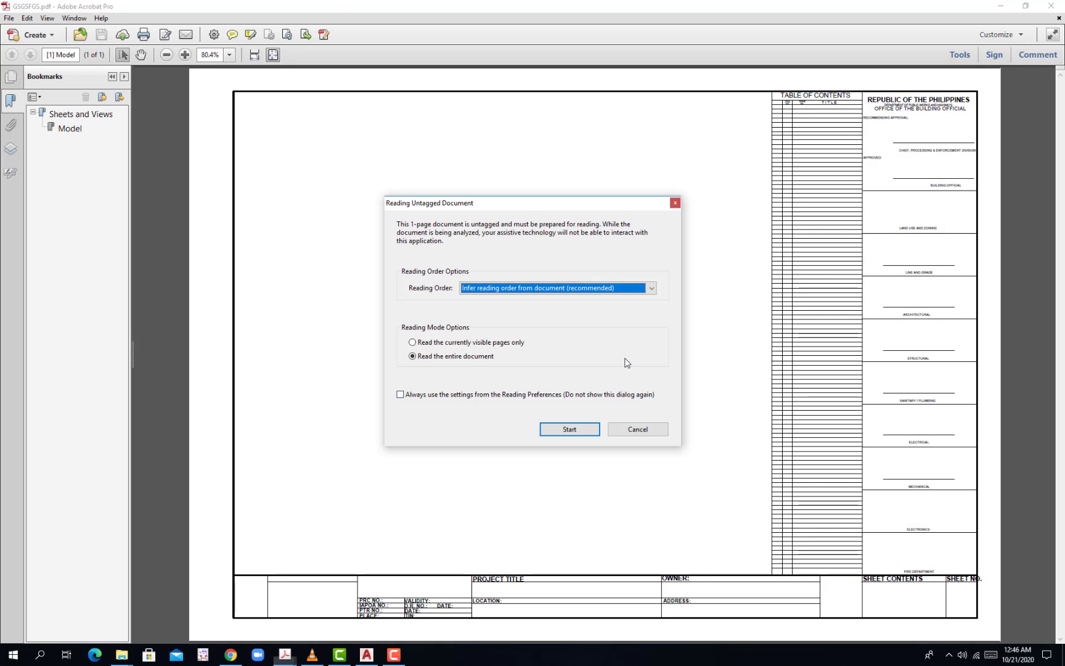
pyautogui.click(675, 203)
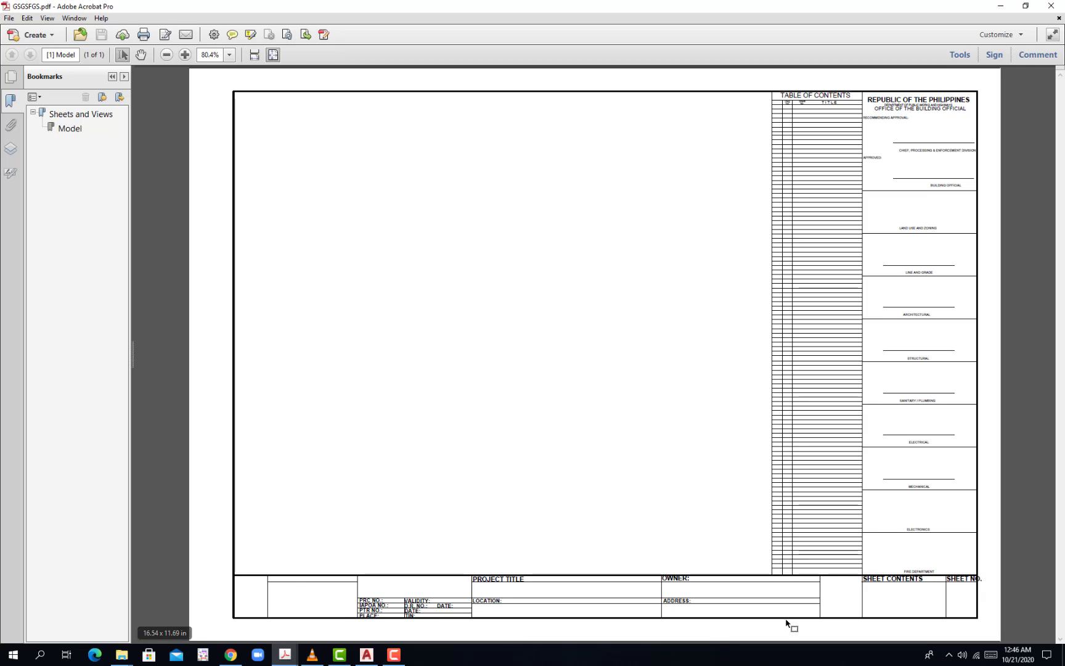